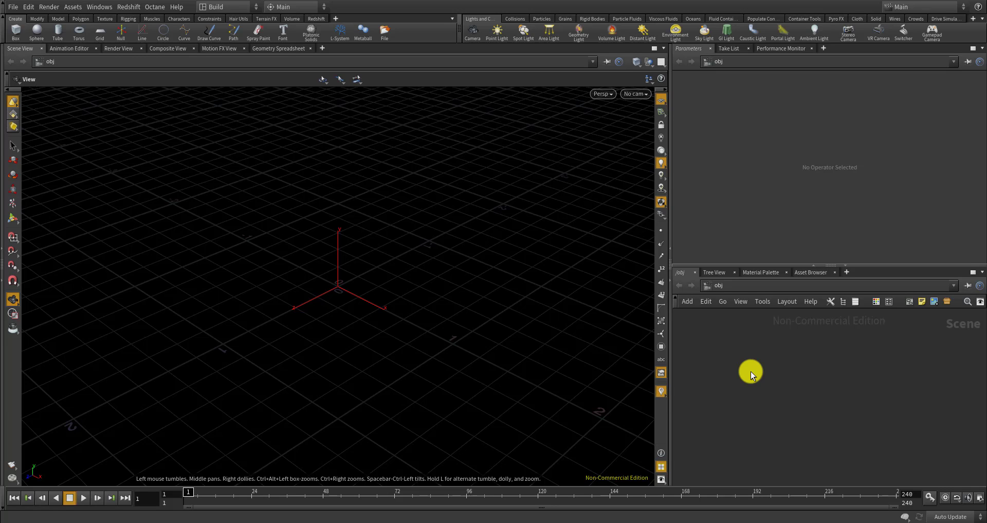
- Add a Geometry object to the empty scene network and position it there
{"action": "key", "text": "Tab"}
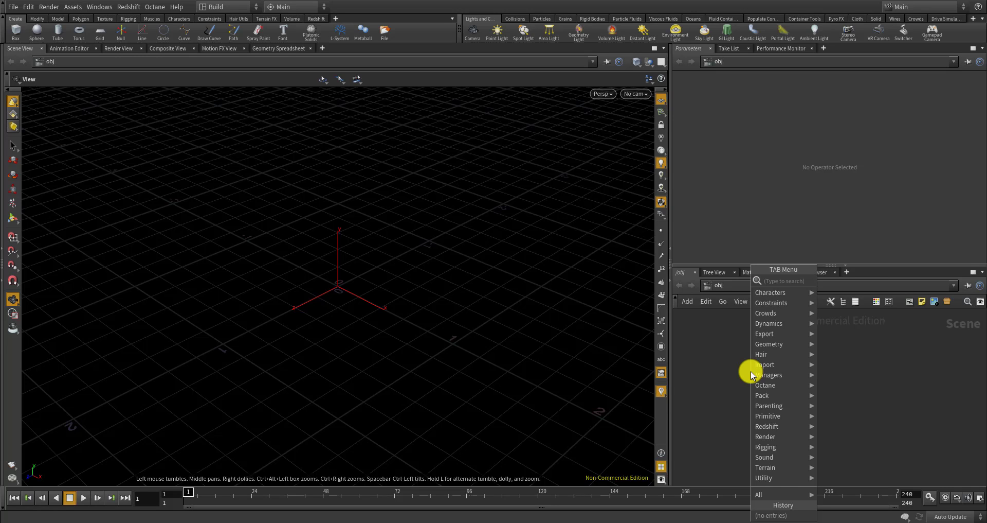
{"action": "type", "text": "goem"}
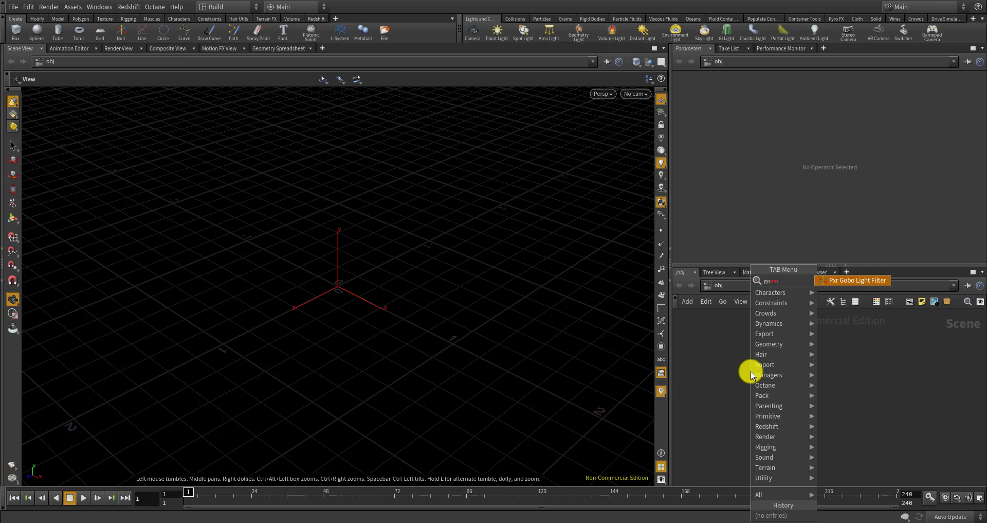
{"action": "key", "text": "BackSpace"}
{"action": "key", "text": "BackSpace"}
{"action": "key", "text": "BackSpace"}
{"action": "type", "text": "eome"}
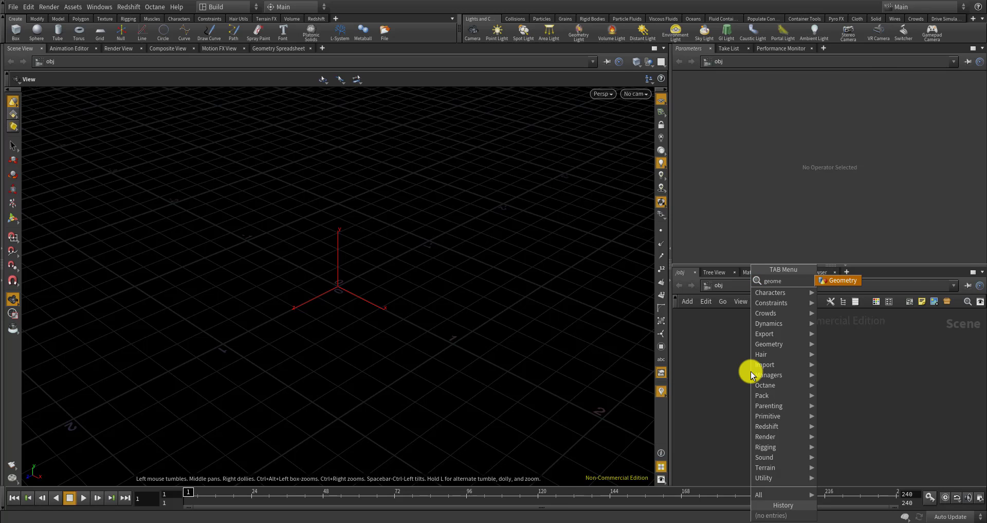
{"action": "key", "text": "Return"}
{"action": "left_click", "coordinate": [754, 364]}
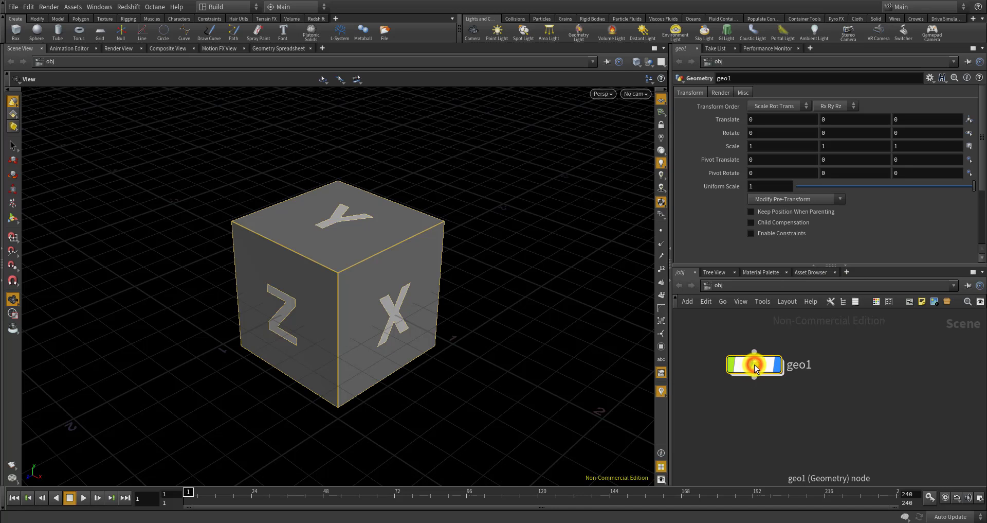
{"action": "left_click_drag", "start_coordinate": [755, 371], "coordinate": [807, 365]}
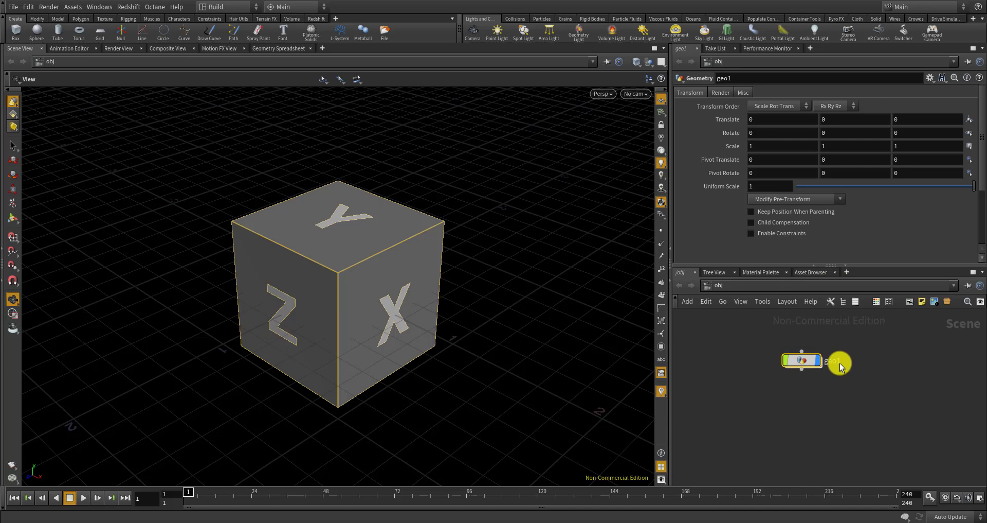
- Enter the new geometry object's network and delete its default file node
{"action": "double_click", "coordinate": [807, 360]}
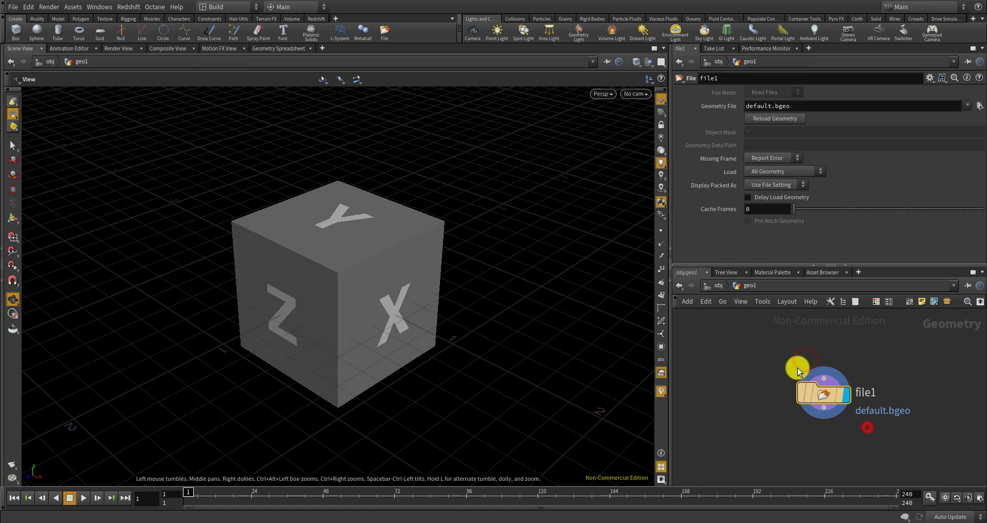
{"action": "key", "text": "Delete"}
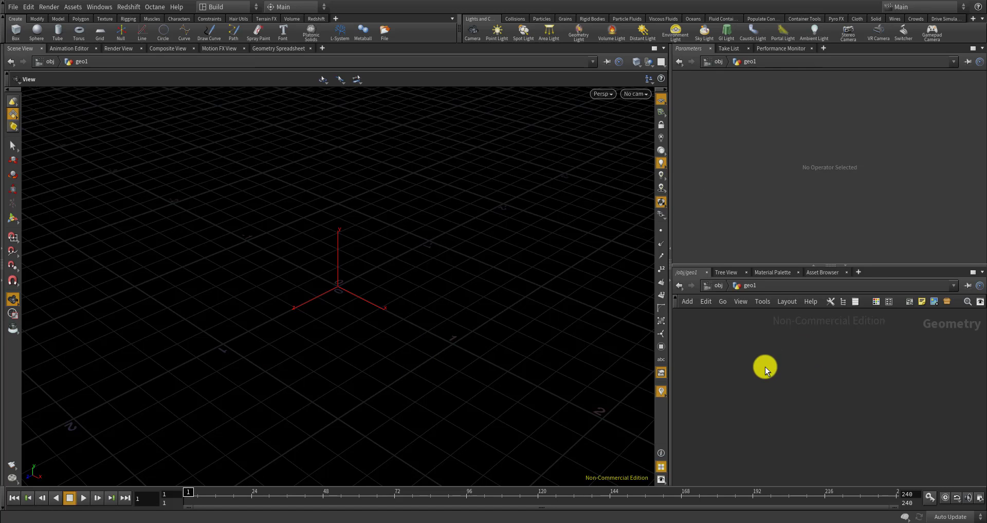
{"action": "left_click_drag", "start_coordinate": [410, 254], "coordinate": [404, 356]}
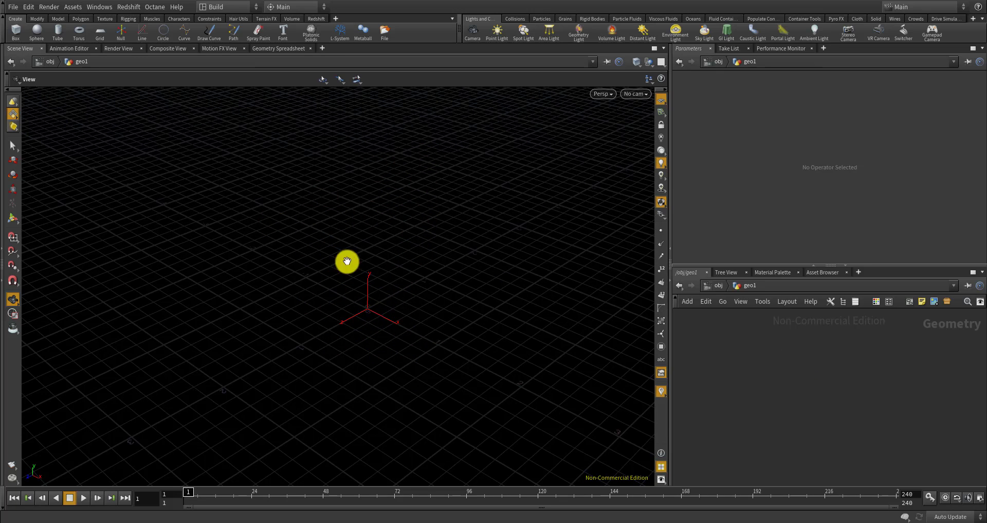
{"action": "left_click_drag", "start_coordinate": [379, 295], "coordinate": [420, 296]}
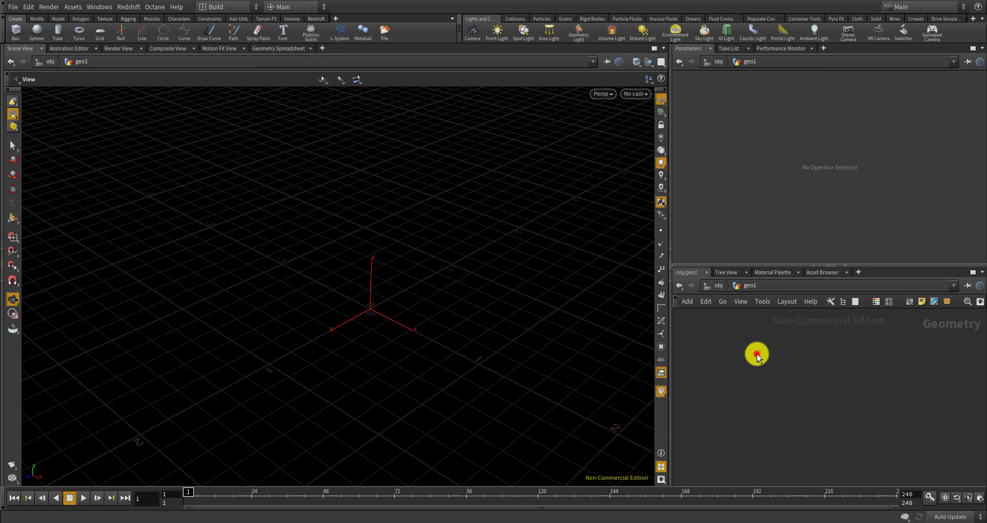
- Add a Point Wrangle node inside the geometry network and set it to run over Detail (only once)
{"action": "key", "text": "Tab"}
{"action": "type", "text": "point wr"}
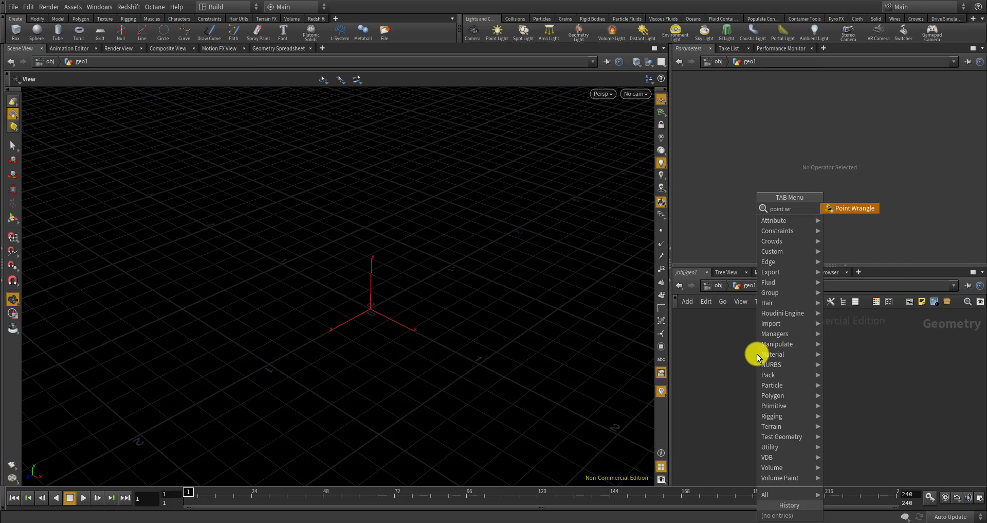
{"action": "key", "text": "Return"}
{"action": "left_click", "coordinate": [757, 354]}
{"action": "scroll", "coordinate": [789, 357], "scroll_direction": "up", "scroll_amount": 2}
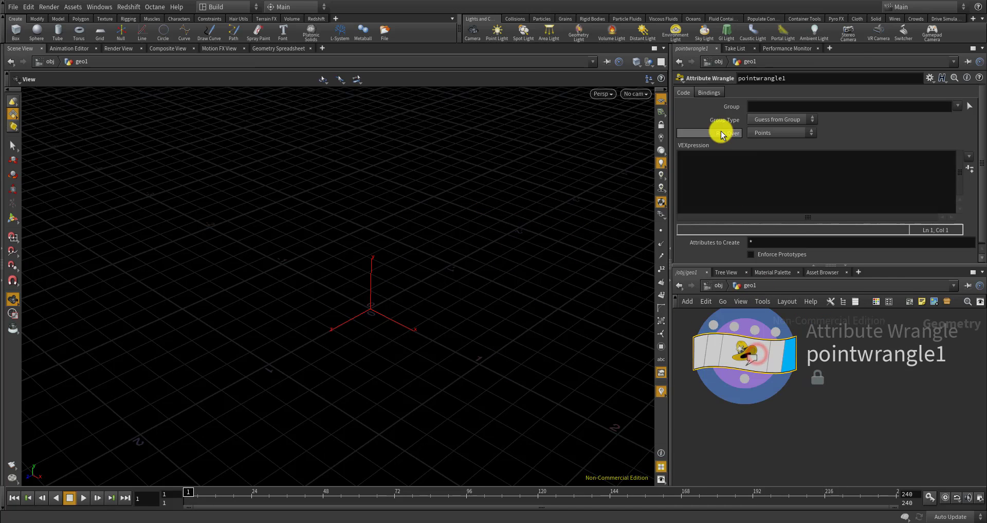
{"action": "left_click", "coordinate": [782, 133]}
{"action": "left_click", "coordinate": [770, 147]}
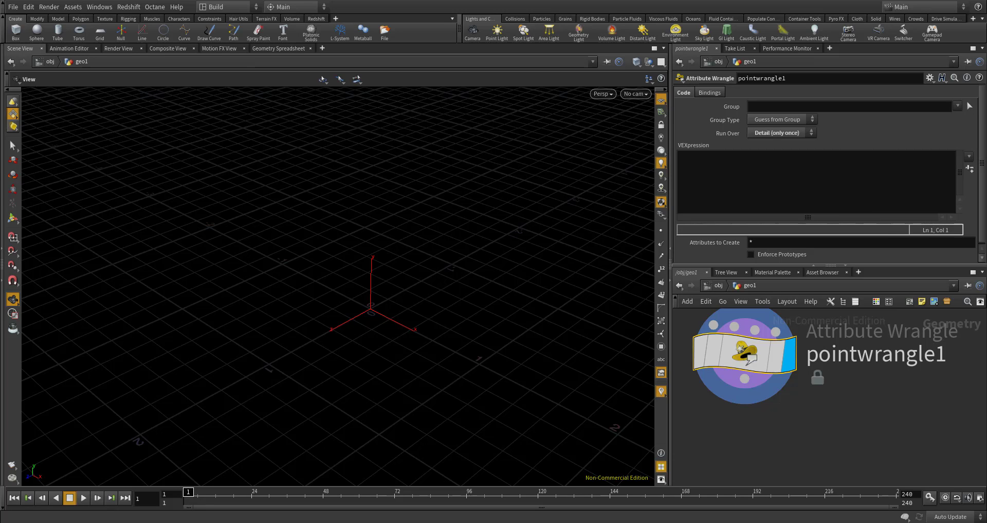
- Open the wrangle's VEXpression in a separate editor window, enlarge it and place it over the viewport
{"action": "left_click", "coordinate": [797, 208]}
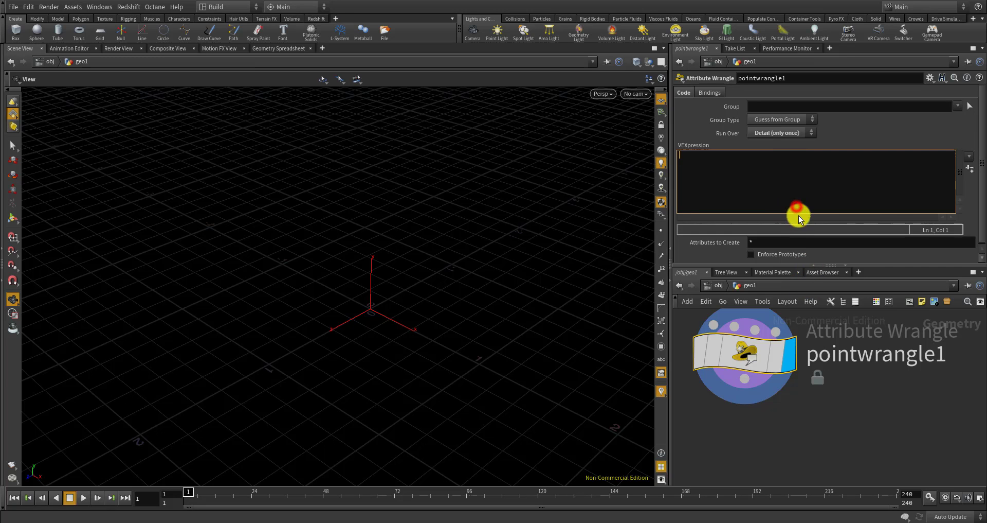
{"action": "key", "text": "alt+e"}
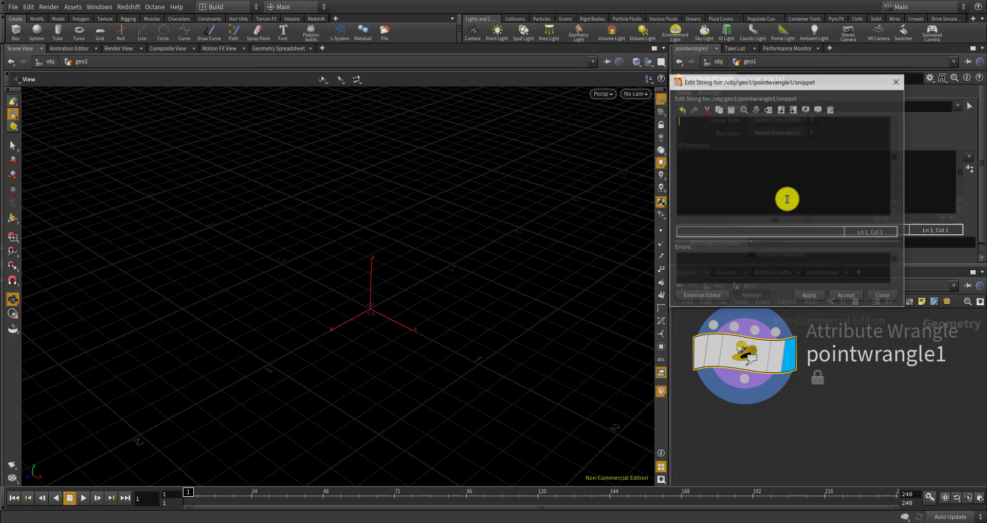
{"action": "left_click_drag", "start_coordinate": [745, 86], "coordinate": [473, 117]}
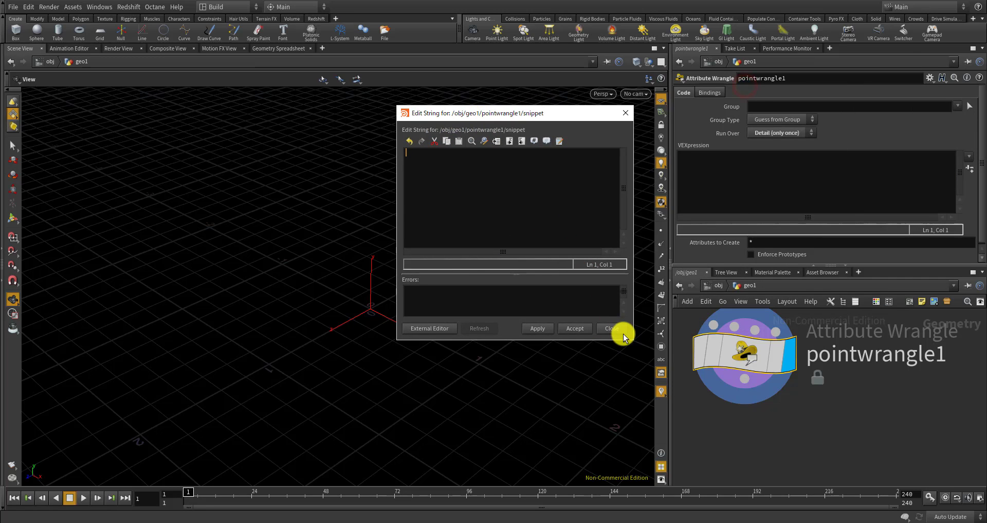
{"action": "left_click_drag", "start_coordinate": [633, 340], "coordinate": [785, 424]}
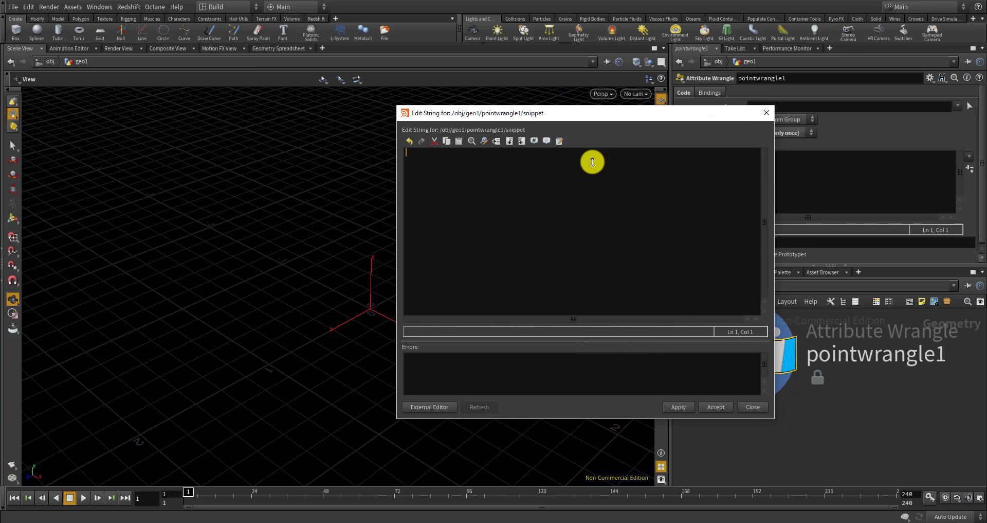
{"action": "left_click_drag", "start_coordinate": [595, 119], "coordinate": [391, 138]}
- Add a Null node beside the point wrangle and rename it CONTROLLER
{"action": "scroll", "coordinate": [860, 357], "scroll_direction": "down", "scroll_amount": 3}
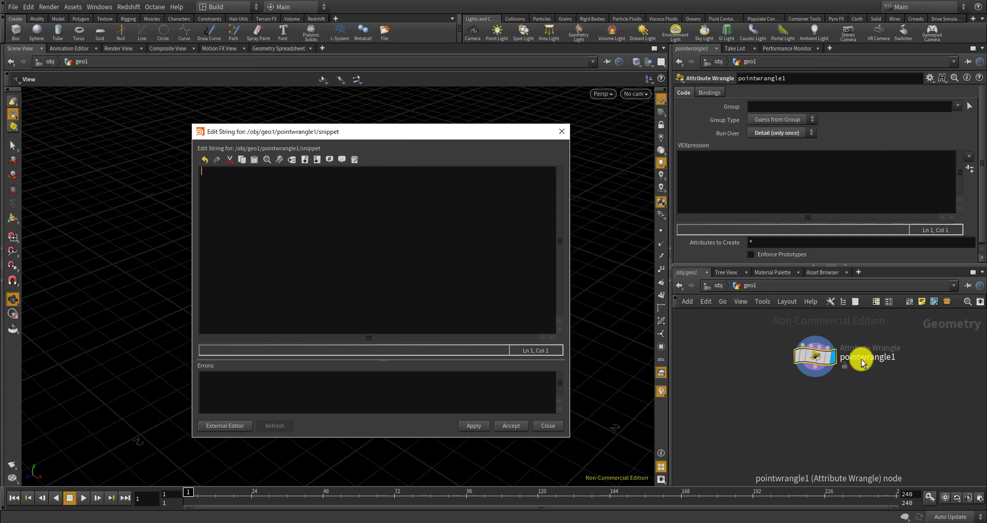
{"action": "key", "text": "Tab"}
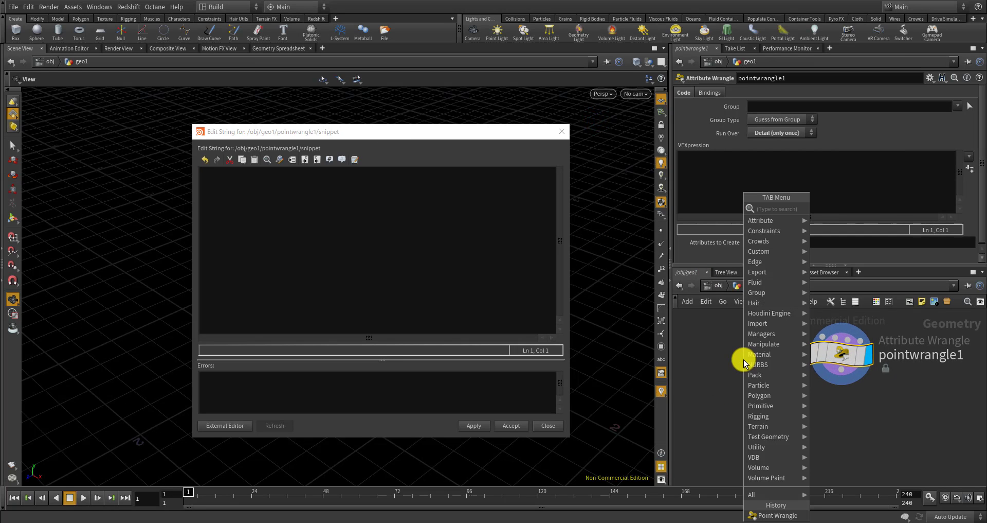
{"action": "type", "text": "null"}
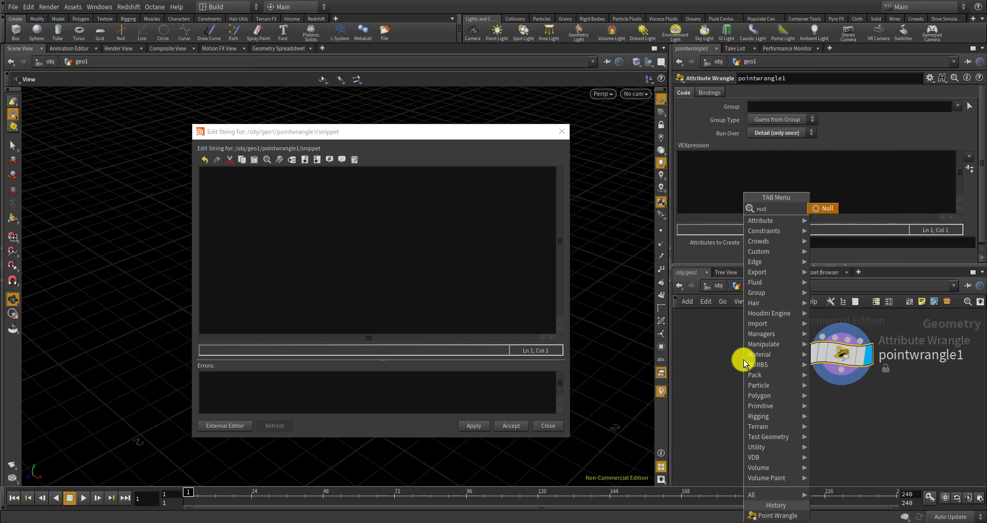
{"action": "key", "text": "Return"}
{"action": "left_click", "coordinate": [726, 360]}
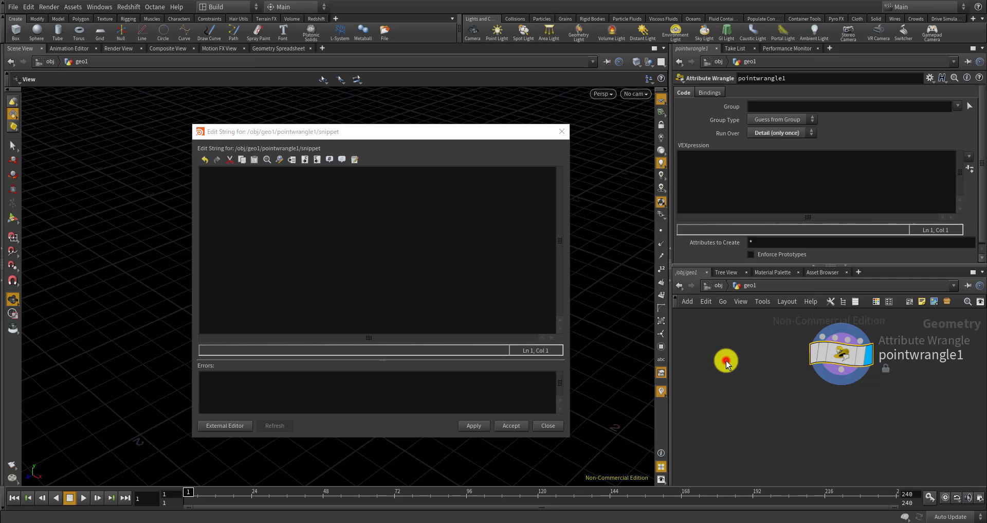
{"action": "double_click", "coordinate": [761, 361]}
{"action": "type", "text": "O"}
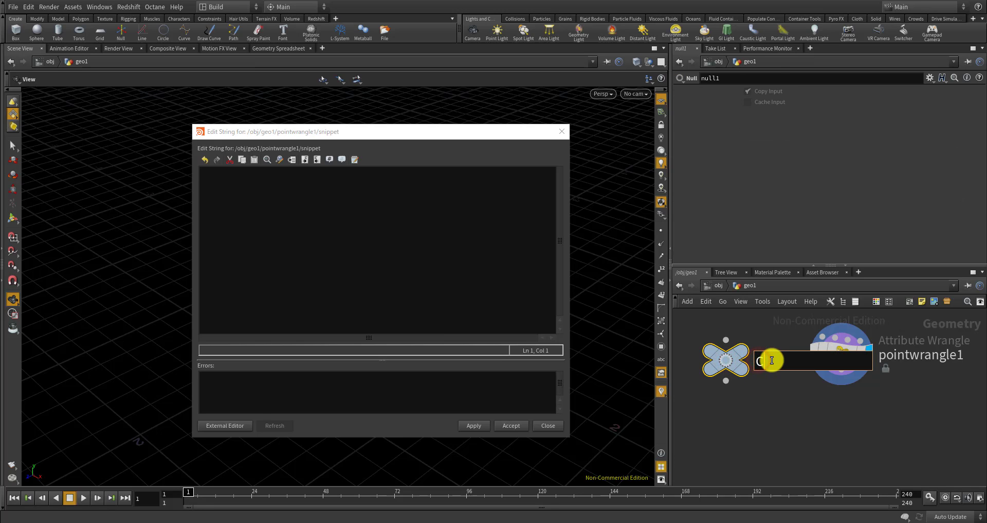
{"action": "type", "text": "ONTROLLER"}
{"action": "key", "text": "Return"}
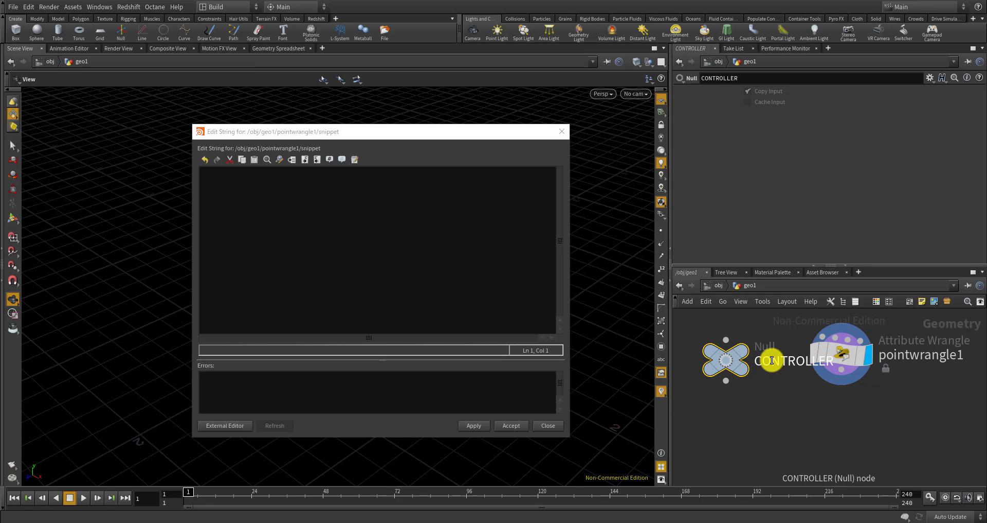
- Colour the CONTROLLER node blue and move it a little farther from the point wrangle
{"action": "scroll", "coordinate": [842, 371], "scroll_direction": "down", "scroll_amount": 5}
{"action": "scroll", "coordinate": [785, 363], "scroll_direction": "up", "scroll_amount": 3}
{"action": "key", "text": "c"}
{"action": "left_click", "coordinate": [917, 453]}
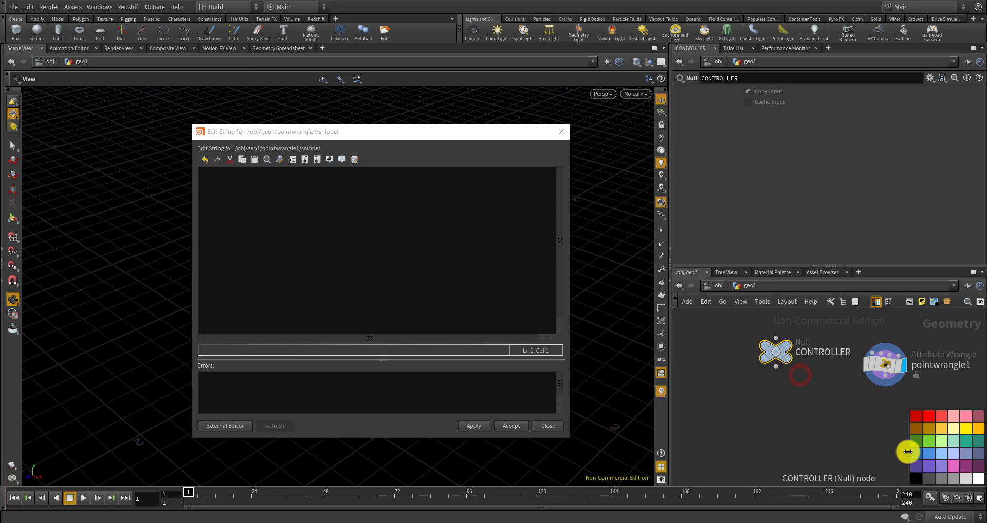
{"action": "left_click_drag", "start_coordinate": [804, 379], "coordinate": [761, 359]}
{"action": "mouse_move", "coordinate": [765, 363]}
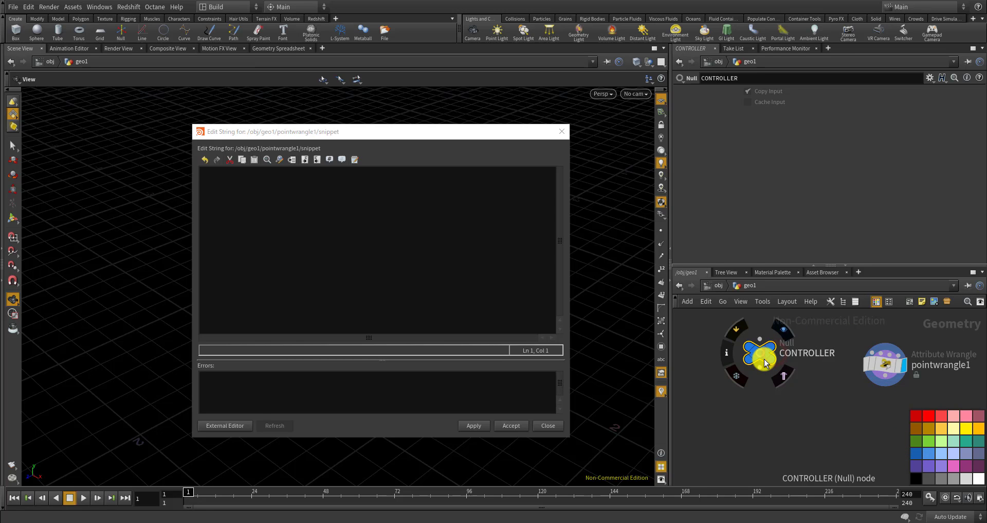
- Open the parameter interface editor for the CONTROLLER node
{"action": "left_click", "coordinate": [784, 177]}
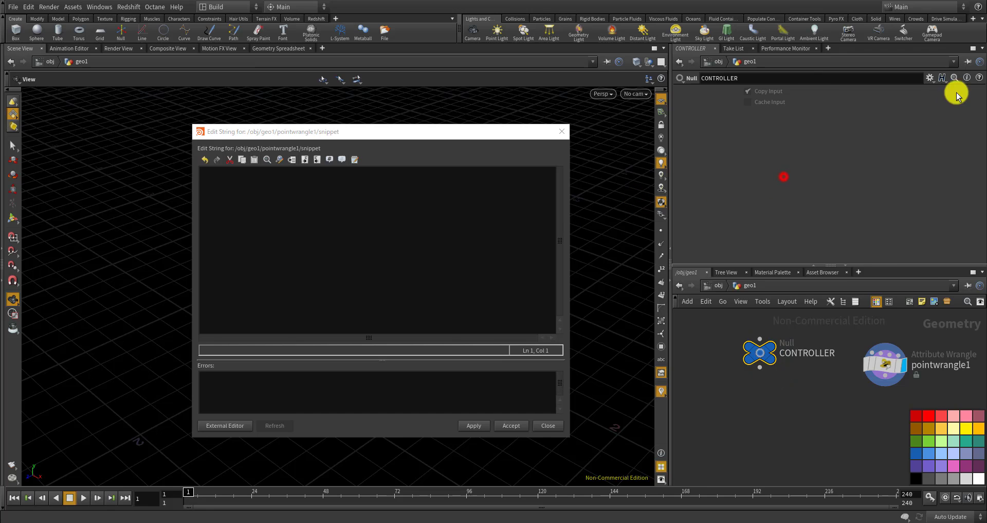
{"action": "left_click", "coordinate": [937, 80]}
{"action": "left_click", "coordinate": [934, 88]}
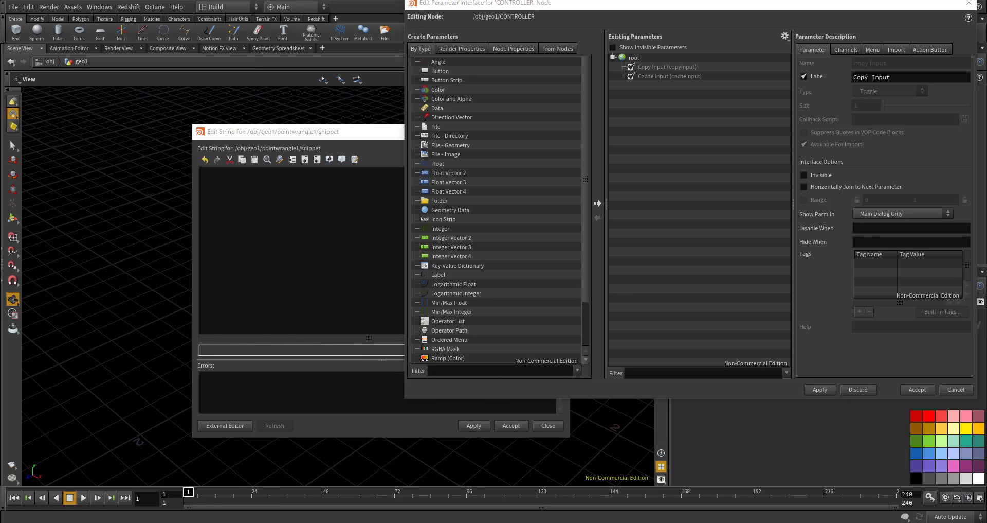
- Switch to the Pinterest browser window and examine the spiral staircase reference images for varied shapes and structures
{"action": "left_click", "coordinate": [184, 522]}
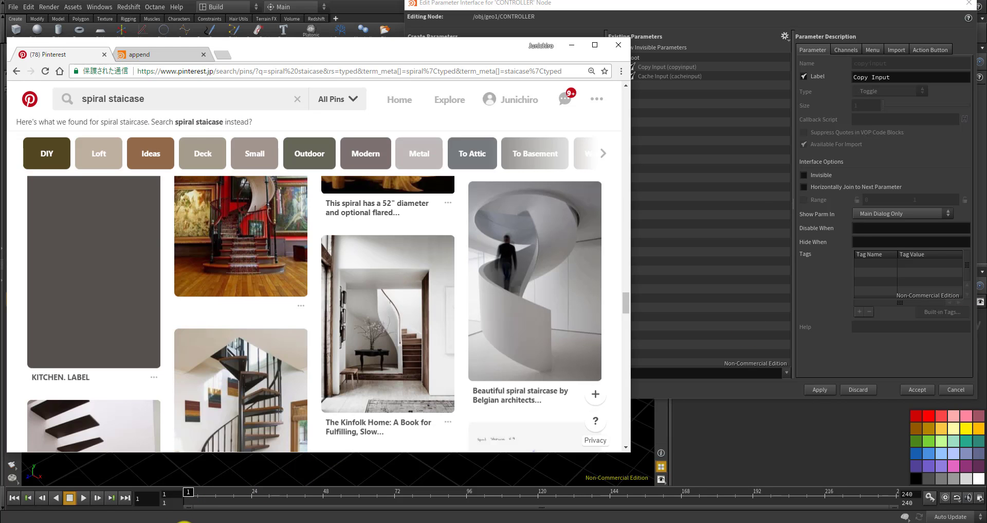
{"action": "scroll", "coordinate": [254, 247], "scroll_direction": "down", "scroll_amount": 5}
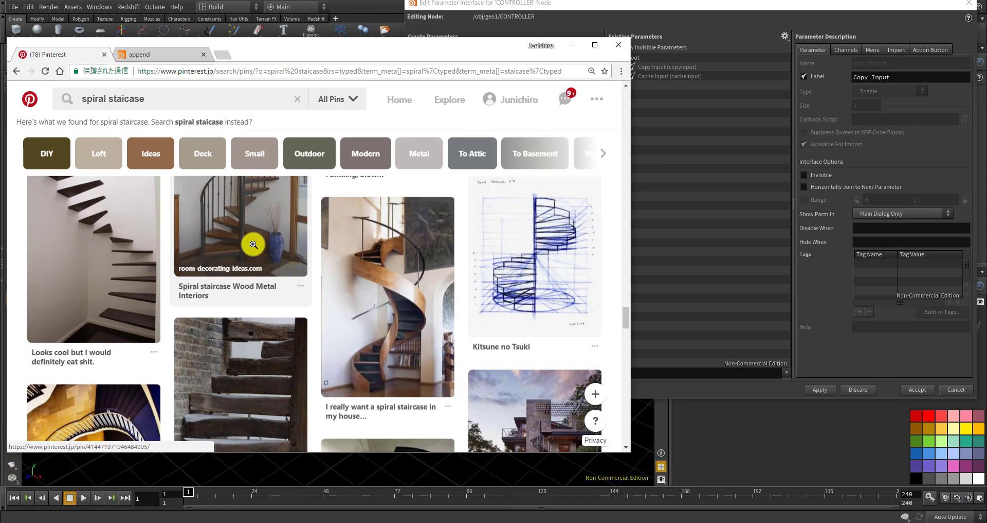
{"action": "scroll", "coordinate": [242, 216], "scroll_direction": "up", "scroll_amount": 5}
{"action": "scroll", "coordinate": [201, 200], "scroll_direction": "down", "scroll_amount": 6}
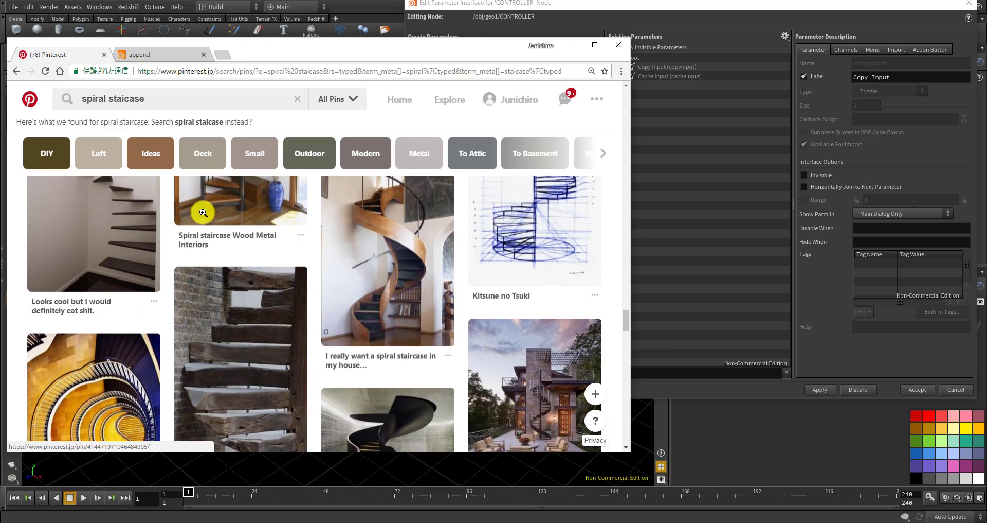
{"action": "scroll", "coordinate": [204, 213], "scroll_direction": "down", "scroll_amount": 8}
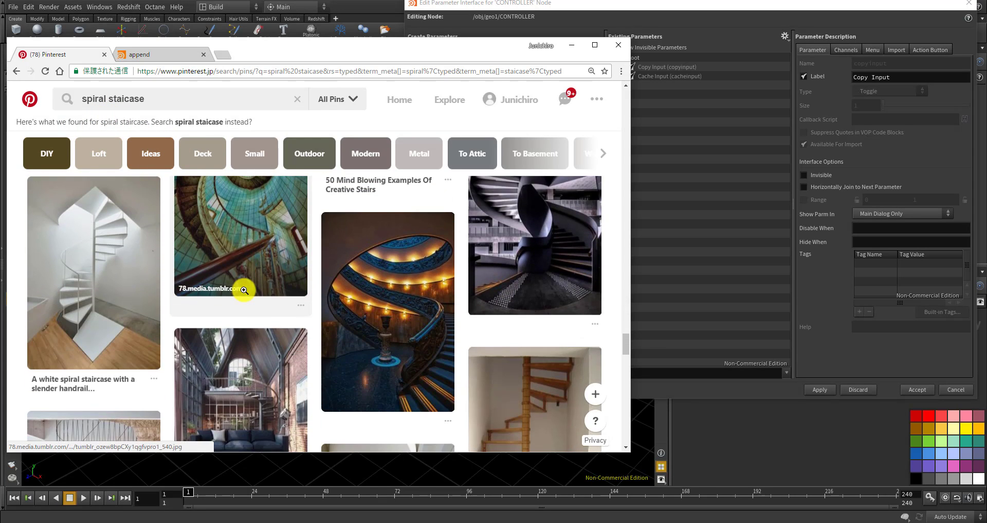
{"action": "scroll", "coordinate": [246, 293], "scroll_direction": "down", "scroll_amount": 10}
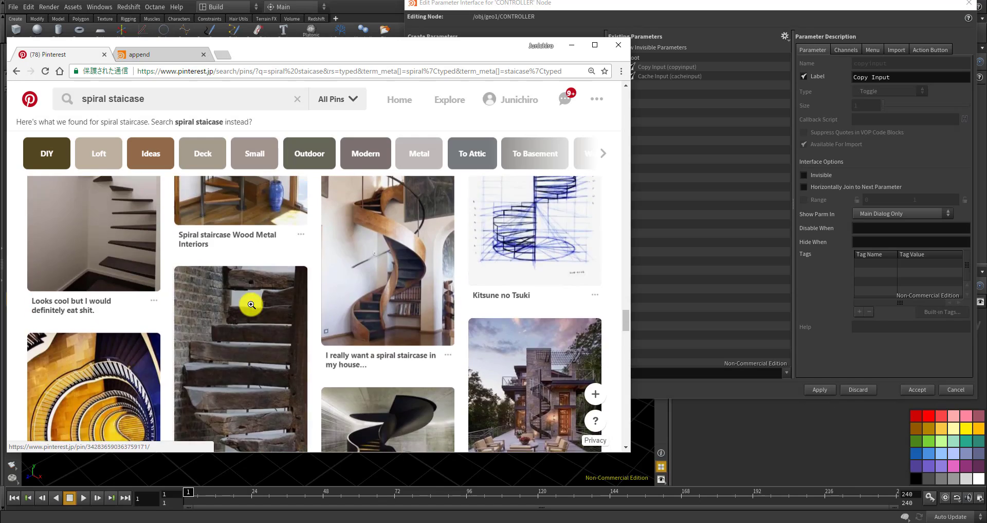
{"action": "scroll", "coordinate": [255, 301], "scroll_direction": "down", "scroll_amount": 10}
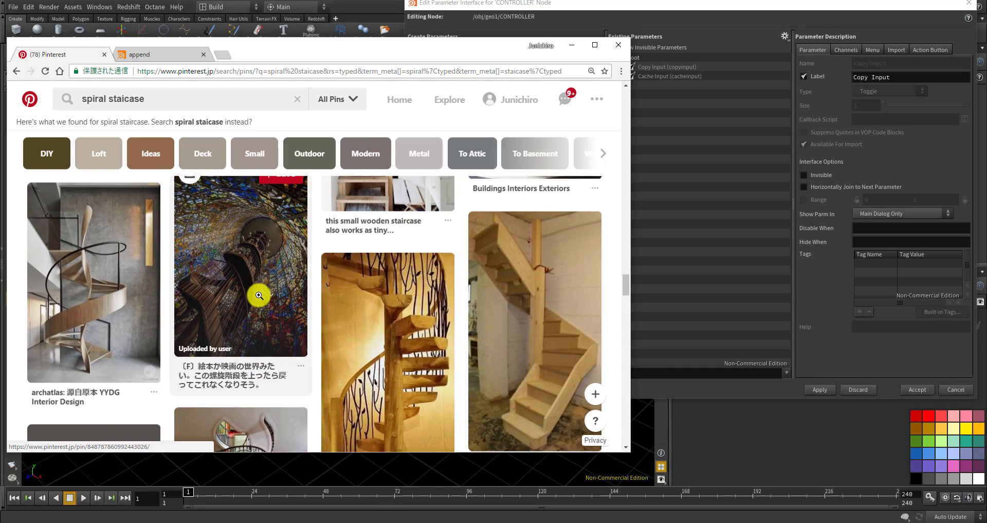
{"action": "scroll", "coordinate": [262, 288], "scroll_direction": "down", "scroll_amount": 10}
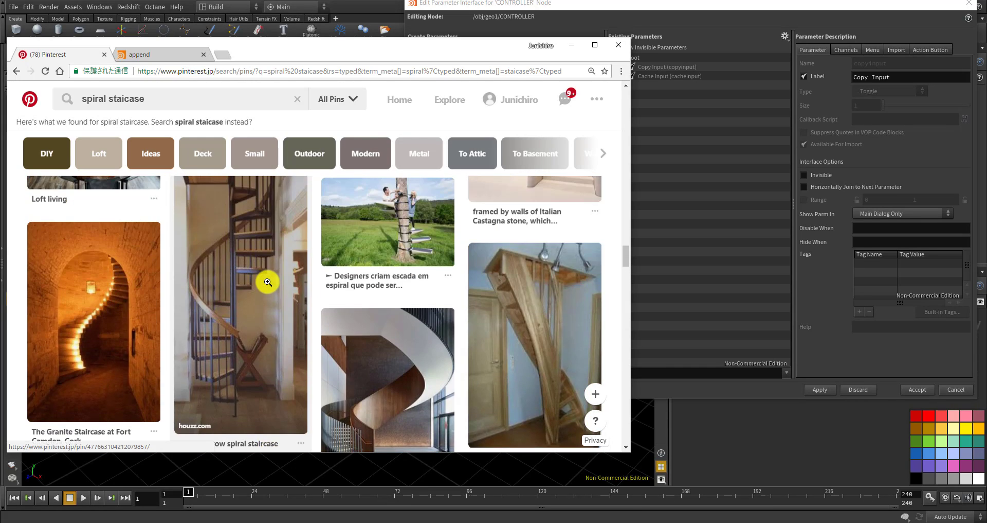
{"action": "scroll", "coordinate": [268, 282], "scroll_direction": "down", "scroll_amount": 10}
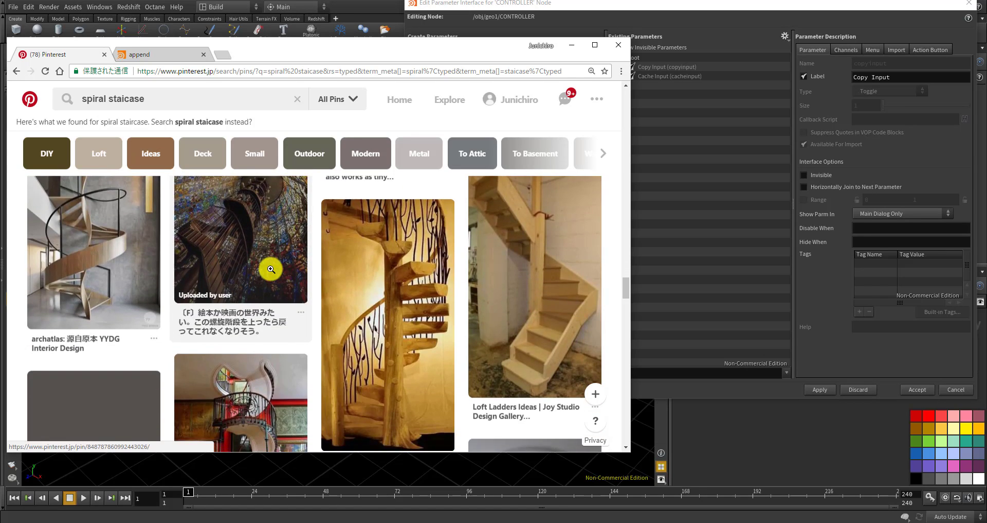
{"action": "scroll", "coordinate": [271, 269], "scroll_direction": "down", "scroll_amount": 6}
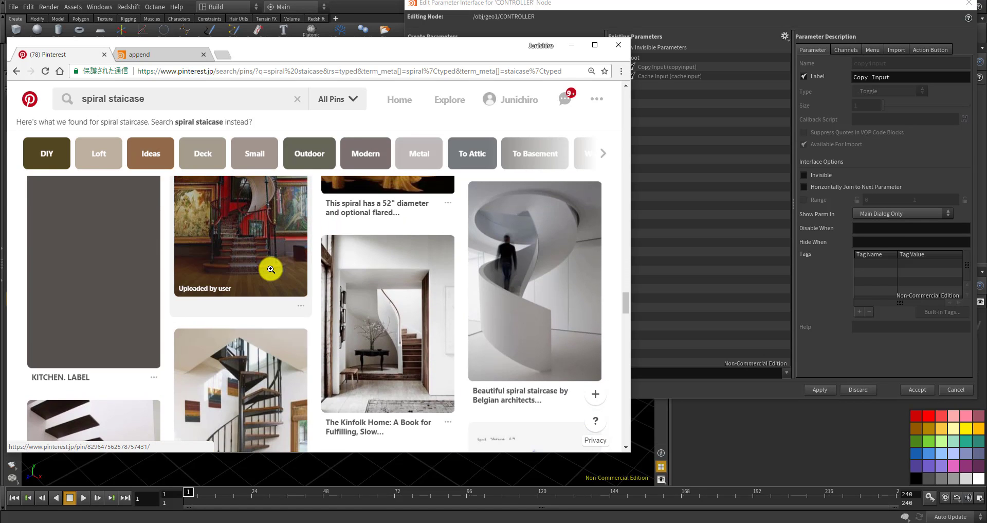
- Examine the white spiral staircase pin by Belgian architects, then return to the search results and browse further references
{"action": "left_click", "coordinate": [512, 307]}
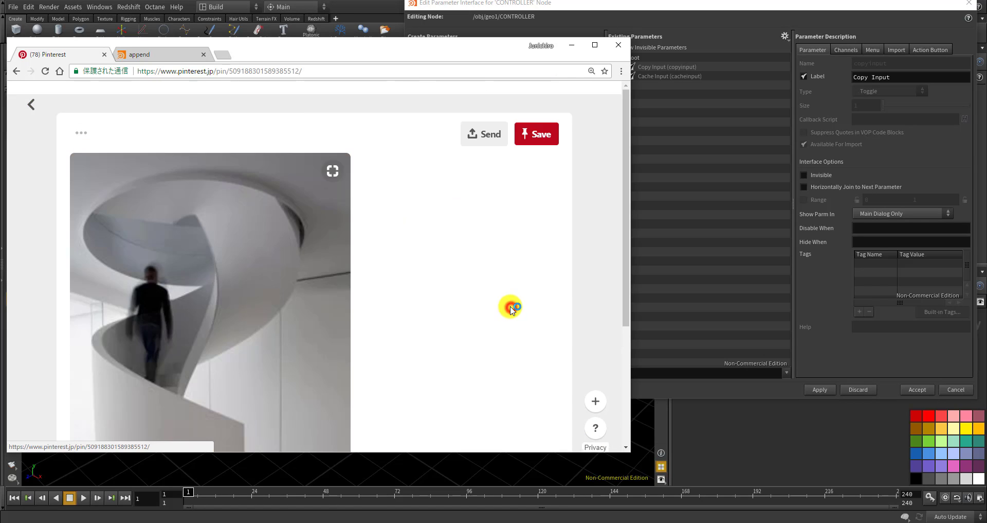
{"action": "scroll", "coordinate": [302, 235], "scroll_direction": "down", "scroll_amount": 1}
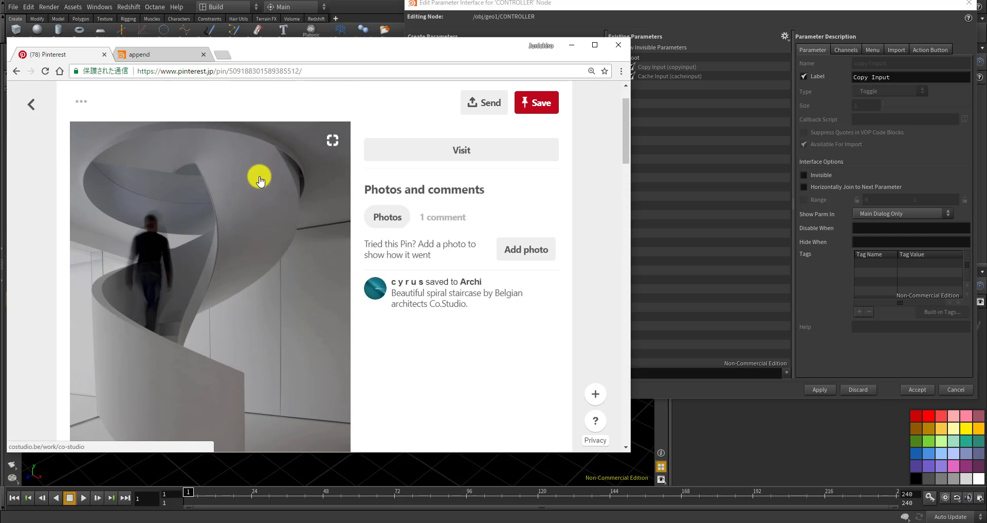
{"action": "scroll", "coordinate": [200, 205], "scroll_direction": "down", "scroll_amount": 1}
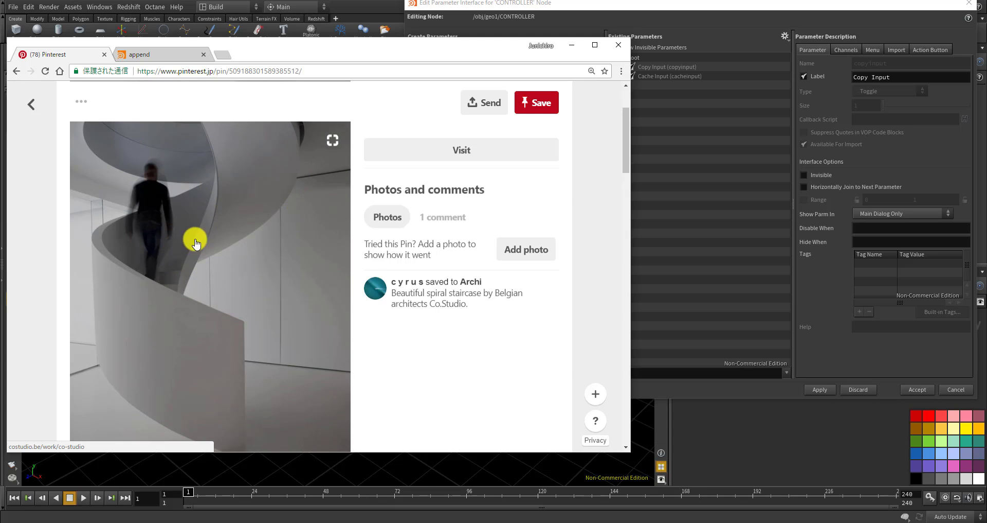
{"action": "left_click", "coordinate": [16, 72]}
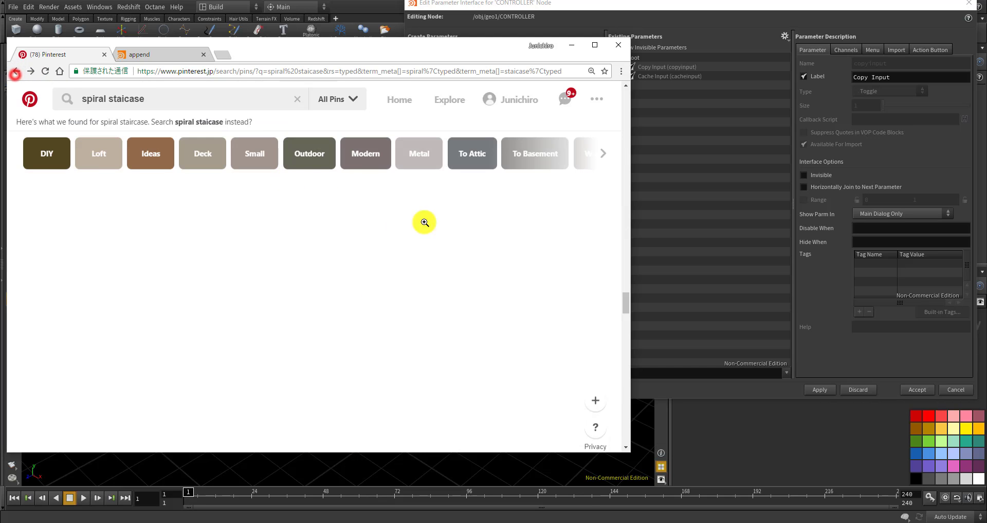
{"action": "scroll", "coordinate": [438, 243], "scroll_direction": "down", "scroll_amount": 5}
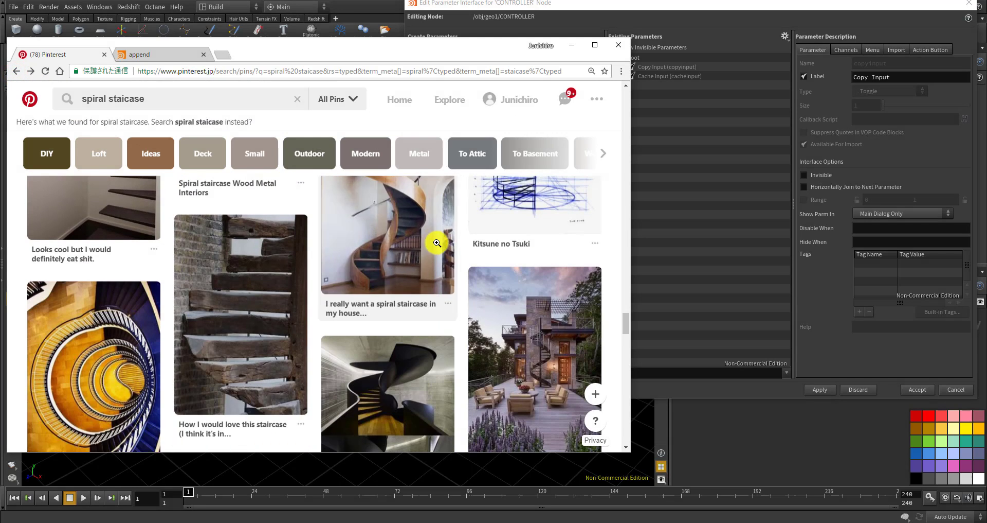
{"action": "scroll", "coordinate": [385, 247], "scroll_direction": "down", "scroll_amount": 5}
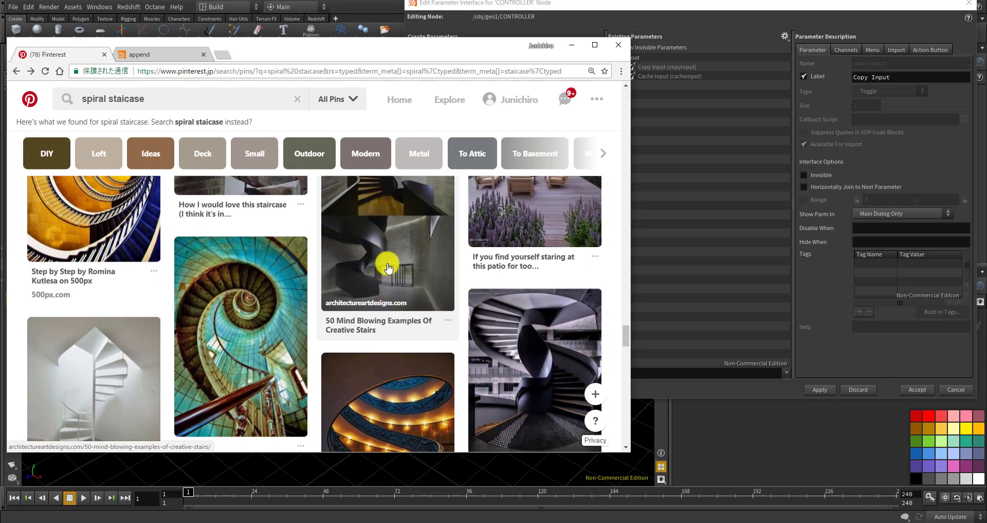
- Open the "50 Mind Blowing Examples Of Creative Stairs" pin and examine its black spiral staircase and the similar pins
{"action": "left_click", "coordinate": [372, 381]}
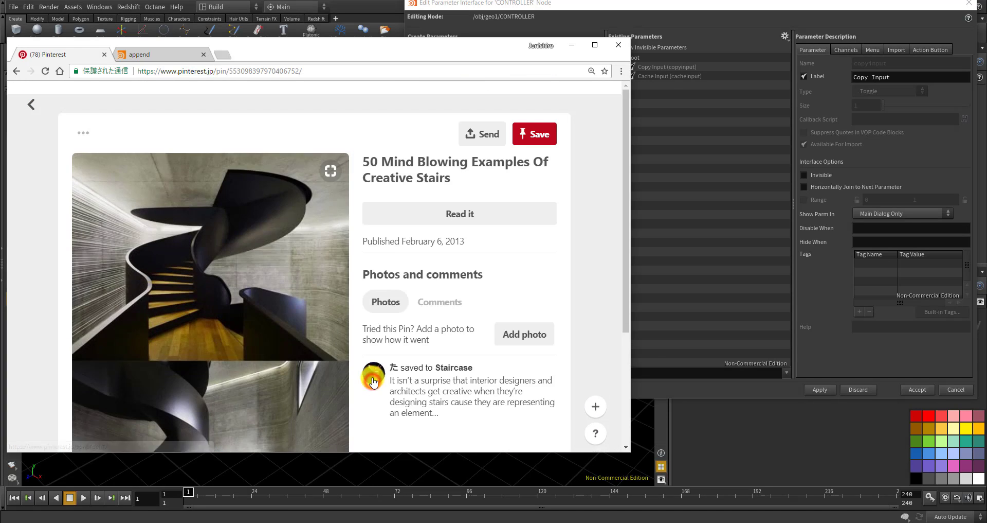
{"action": "scroll", "coordinate": [198, 280], "scroll_direction": "down", "scroll_amount": 1}
{"action": "scroll", "coordinate": [87, 242], "scroll_direction": "down", "scroll_amount": 2}
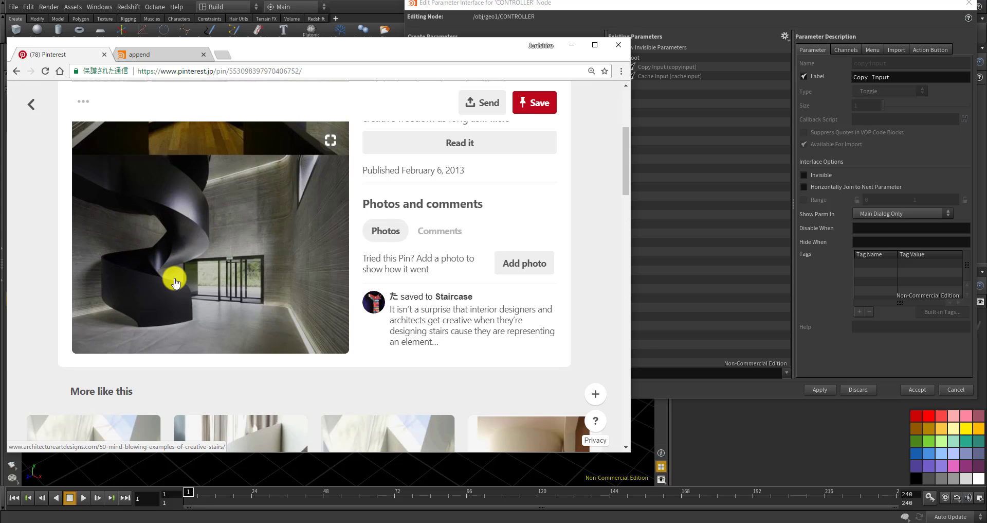
{"action": "scroll", "coordinate": [175, 282], "scroll_direction": "down", "scroll_amount": 2}
{"action": "scroll", "coordinate": [170, 295], "scroll_direction": "up", "scroll_amount": 2}
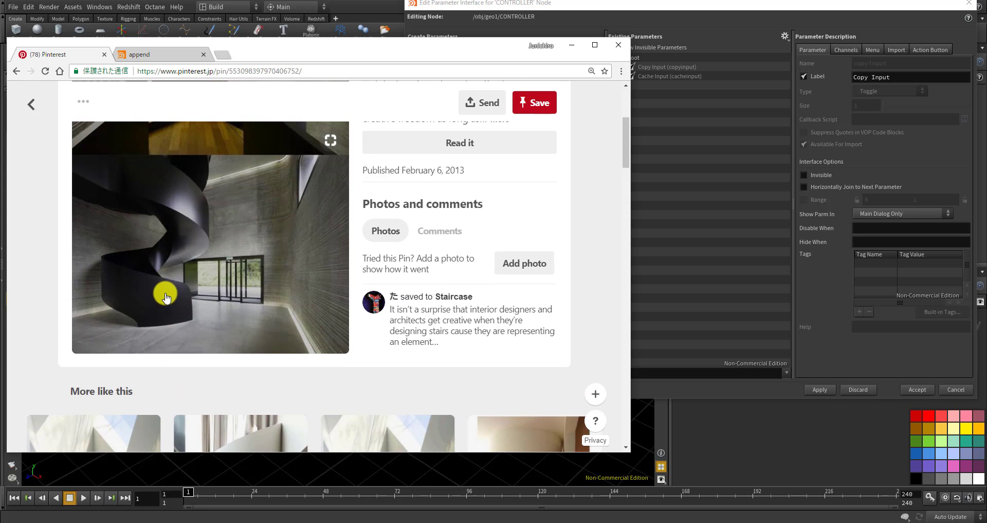
{"action": "scroll", "coordinate": [170, 300], "scroll_direction": "down", "scroll_amount": 5}
{"action": "scroll", "coordinate": [176, 291], "scroll_direction": "up", "scroll_amount": 2}
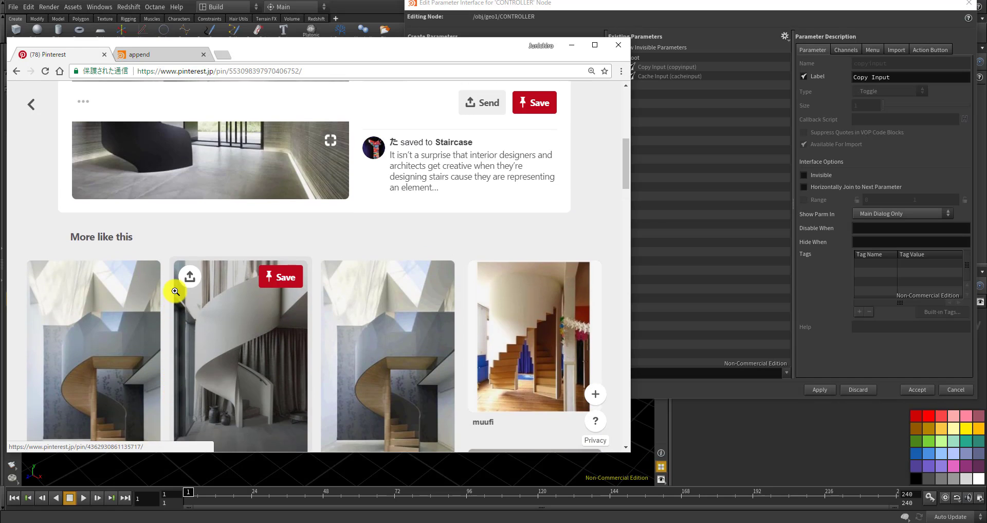
{"action": "scroll", "coordinate": [175, 291], "scroll_direction": "up", "scroll_amount": 3}
{"action": "scroll", "coordinate": [176, 249], "scroll_direction": "down", "scroll_amount": 5}
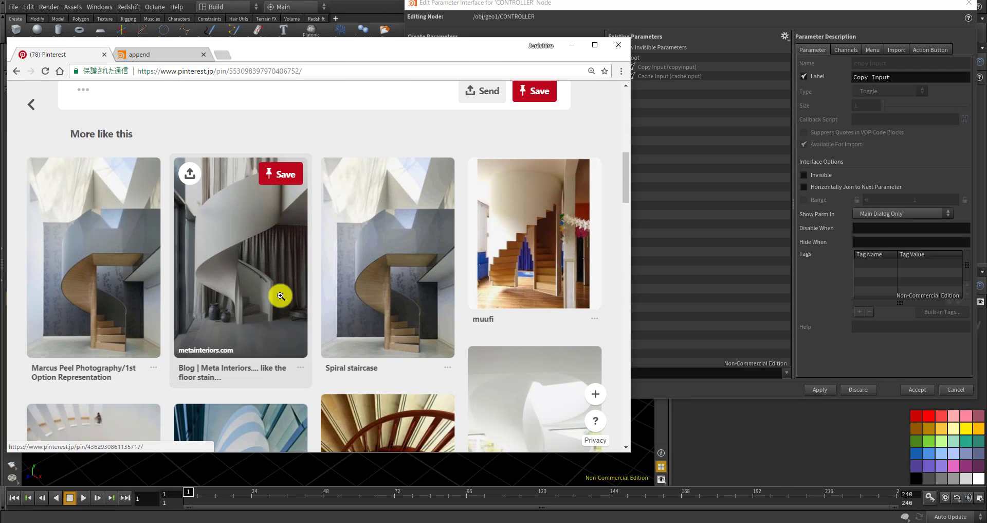
{"action": "scroll", "coordinate": [222, 269], "scroll_direction": "down", "scroll_amount": 5}
{"action": "scroll", "coordinate": [251, 261], "scroll_direction": "up", "scroll_amount": 6}
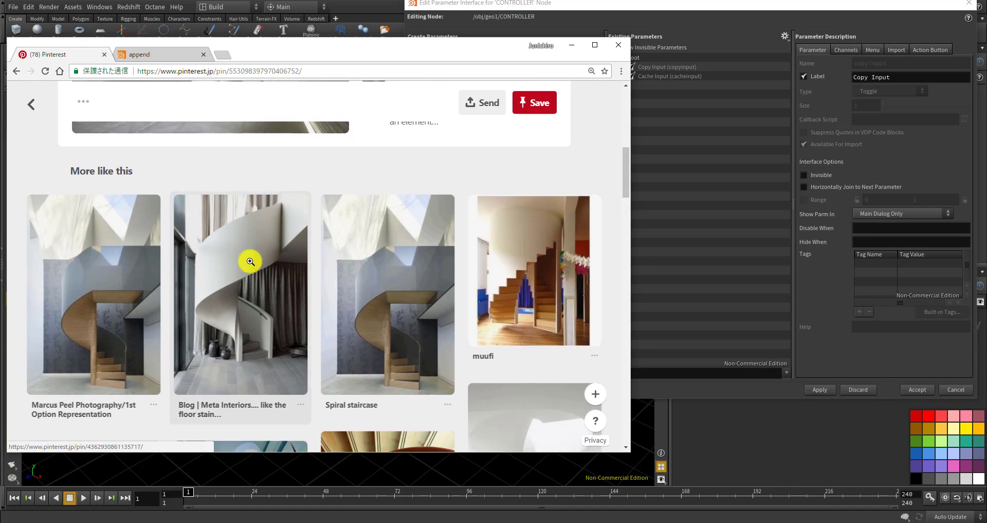
{"action": "scroll", "coordinate": [251, 261], "scroll_direction": "up", "scroll_amount": 5}
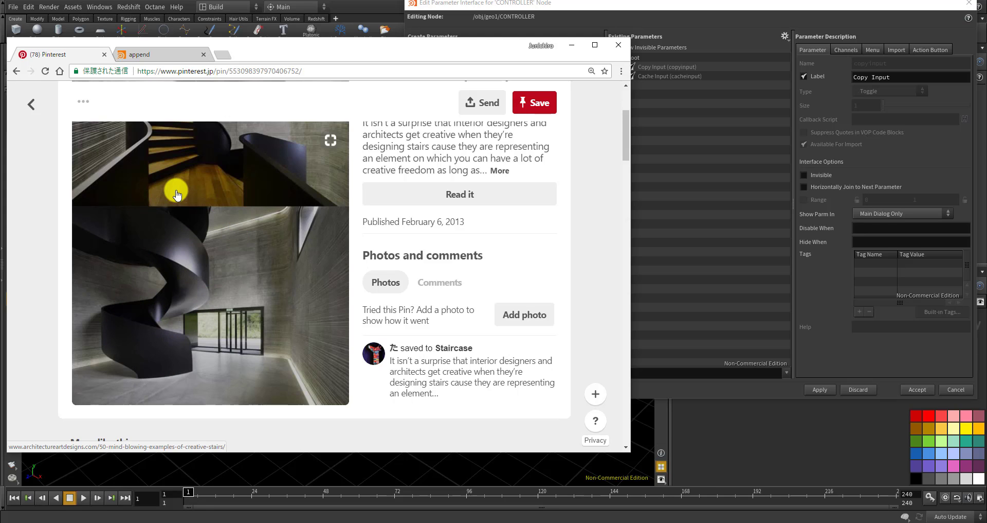
- Re-examine both photos of the black spiral staircase, comparing the view of the steps with the outer view of the railing
{"action": "left_click", "coordinate": [697, 181]}
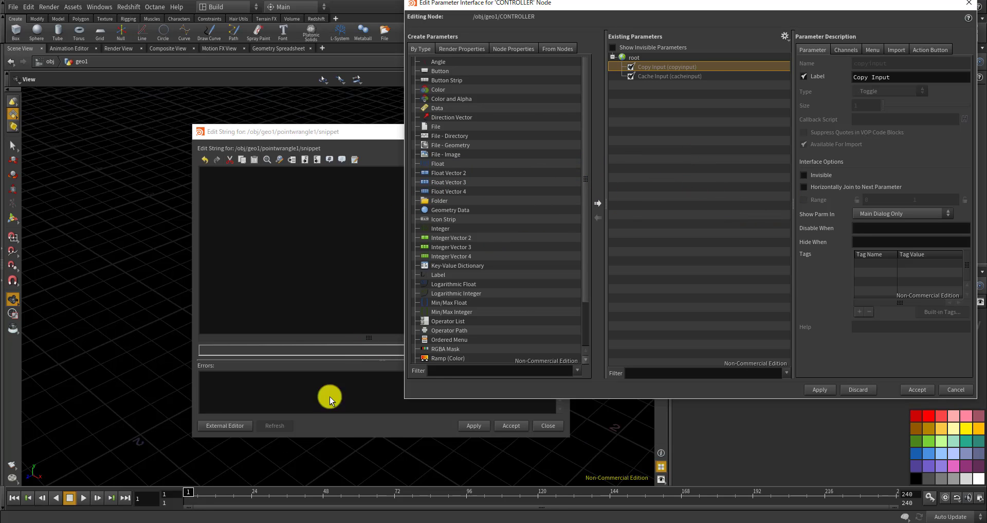
{"action": "key", "text": "alt+Tab"}
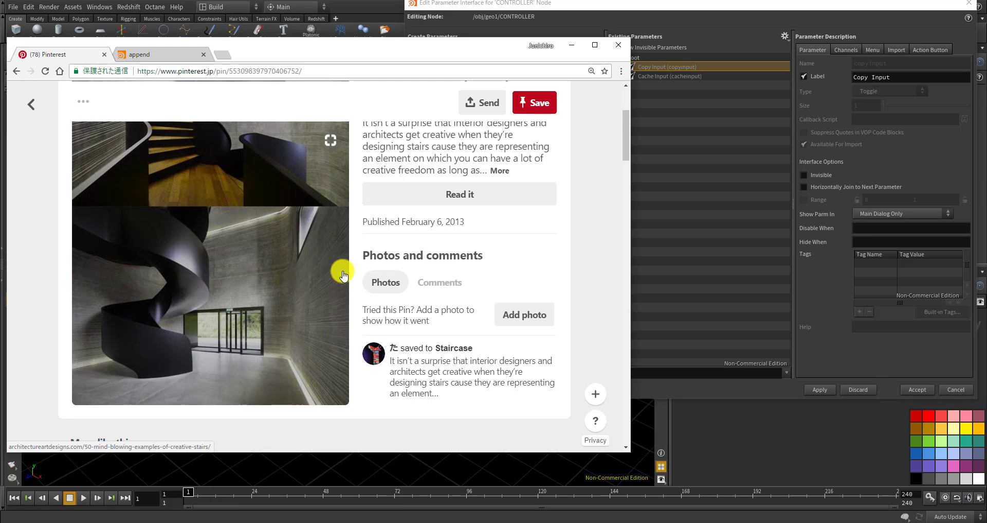
{"action": "scroll", "coordinate": [266, 197], "scroll_direction": "up", "scroll_amount": 1}
{"action": "scroll", "coordinate": [265, 197], "scroll_direction": "up", "scroll_amount": 1}
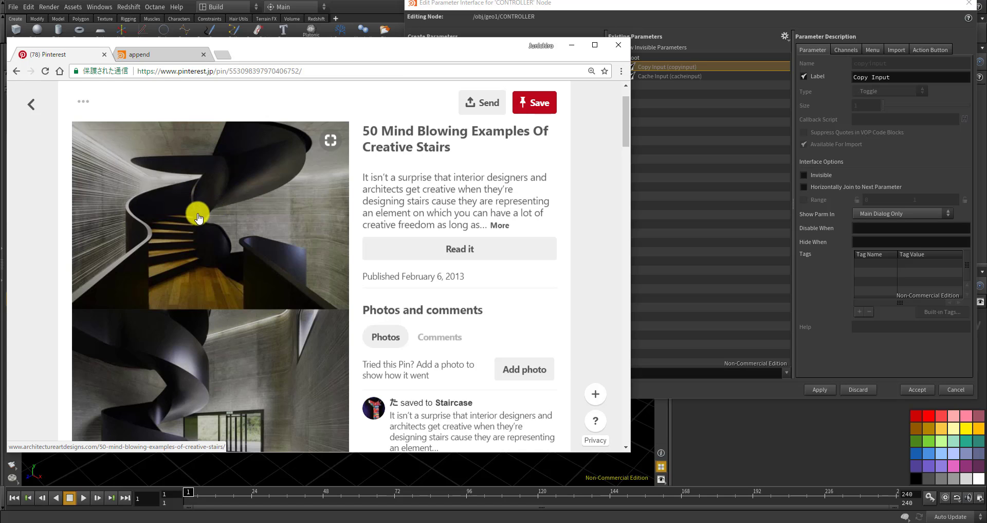
{"action": "scroll", "coordinate": [198, 211], "scroll_direction": "down", "scroll_amount": 2}
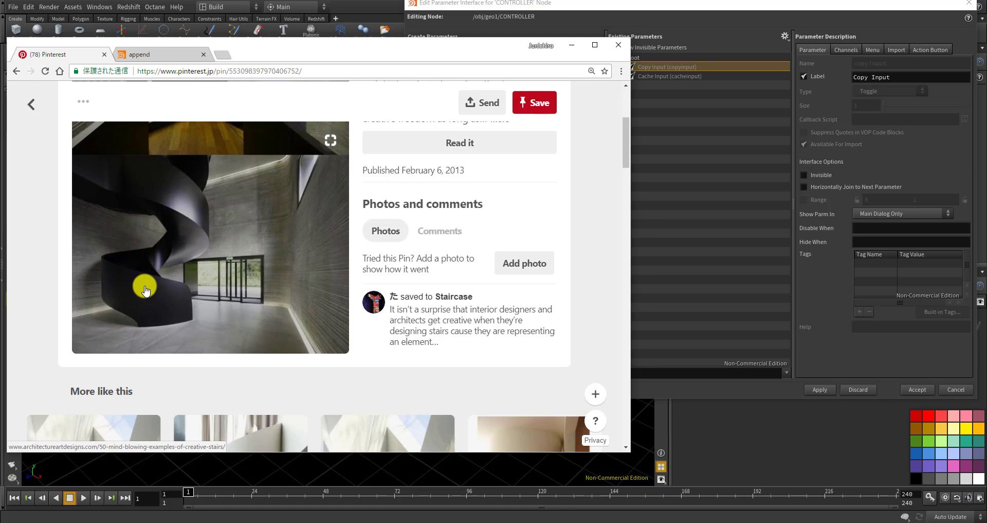
- Switch back to Houdini and add a Float parameter named innerRadius to the CONTROLLER node, with an inner radius label
{"action": "left_click", "coordinate": [703, 176]}
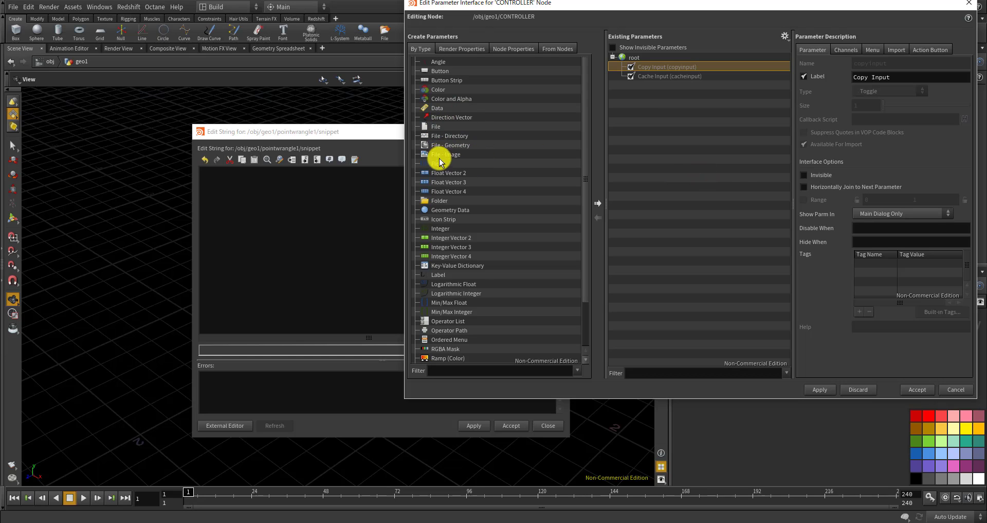
{"action": "left_click_drag", "start_coordinate": [437, 163], "coordinate": [663, 95]}
{"action": "double_click", "coordinate": [911, 61]}
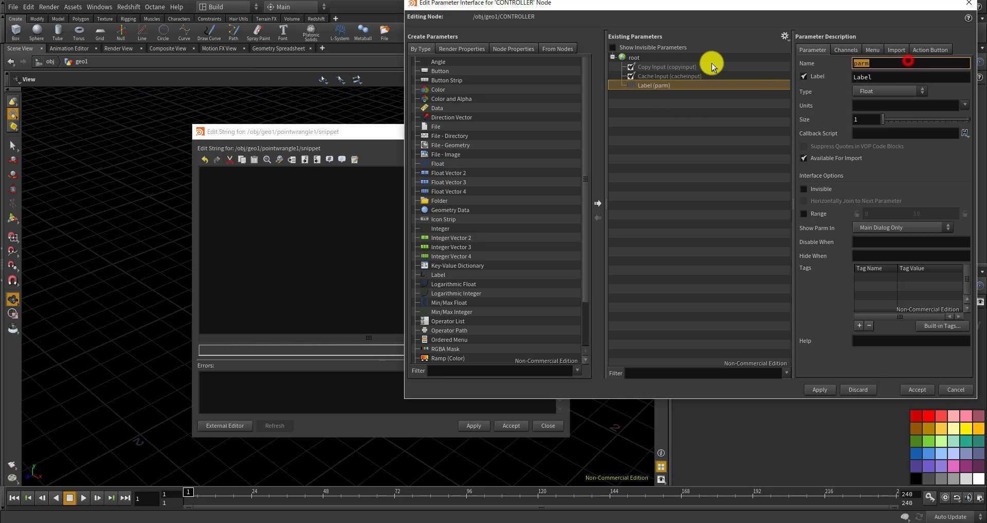
{"action": "type", "text": "innerRadius"}
{"action": "key", "text": "Tab"}
{"action": "type", "text": "inner"}
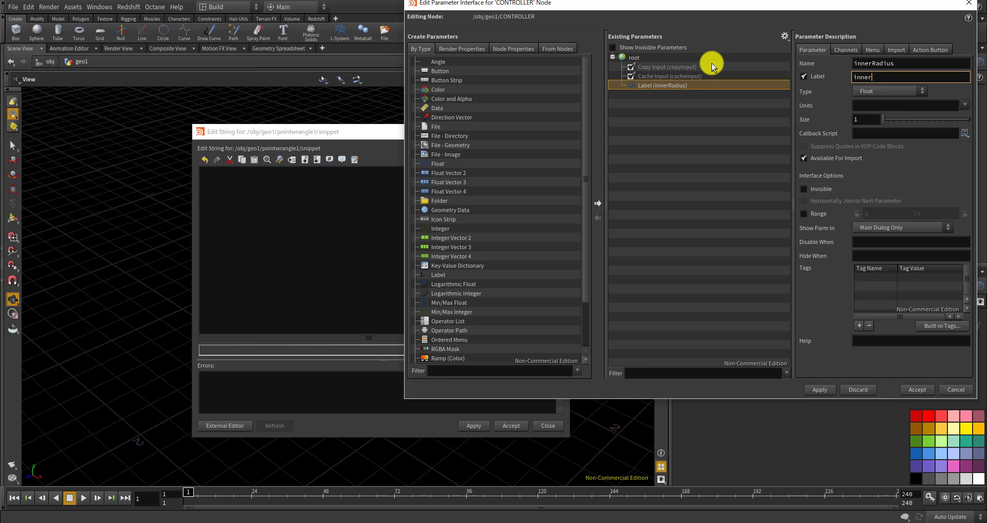
{"action": "type", "text": " radi"}
- Rename the new Float parameter to inner_radius and correct its label to "inner radius"
{"action": "left_click", "coordinate": [876, 62]}
{"action": "key", "text": "BackSpace"}
{"action": "key", "text": "BackSpace"}
{"action": "key", "text": "BackSpace"}
{"action": "key", "text": "BackSpace"}
{"action": "key", "text": "BackSpace"}
{"action": "key", "text": "BackSpace"}
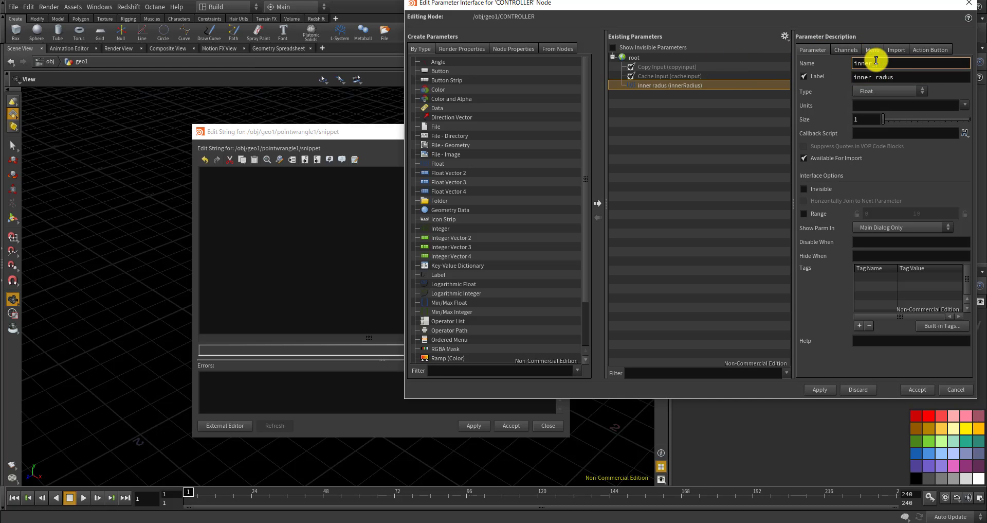
{"action": "type", "text": "_radius"}
{"action": "key", "text": "Tab"}
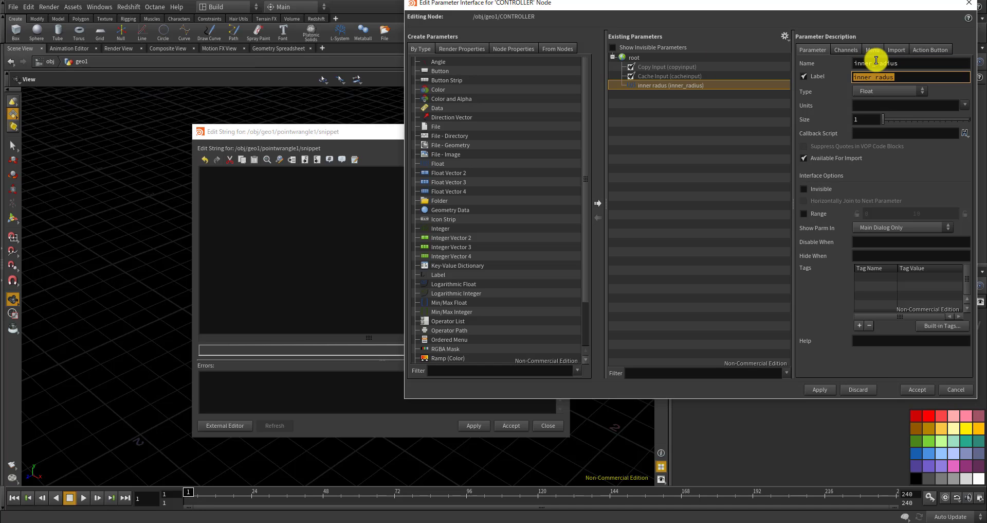
{"action": "type", "text": "inne"}
{"action": "key", "text": "Return"}
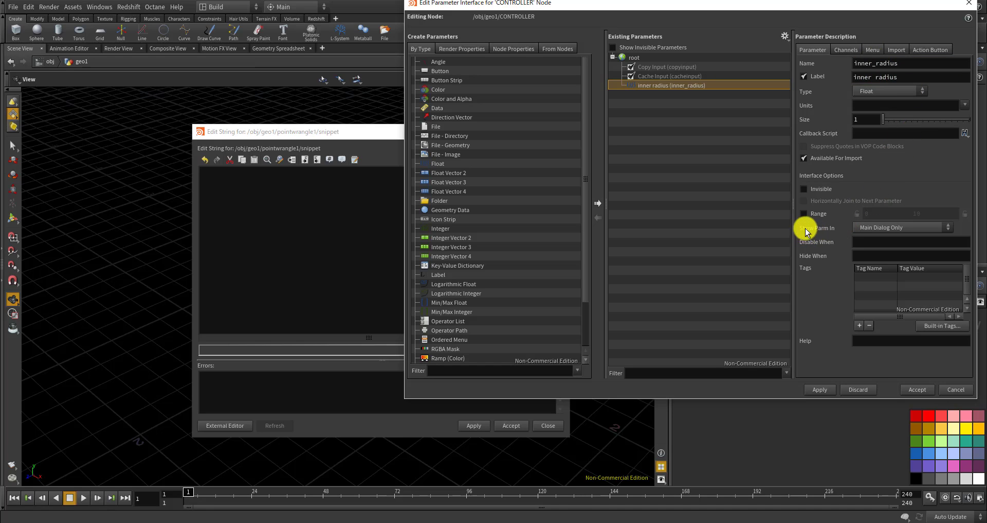
- Enable the range of the inner_radius parameter and set its maximum to 3
{"action": "left_click", "coordinate": [804, 213]}
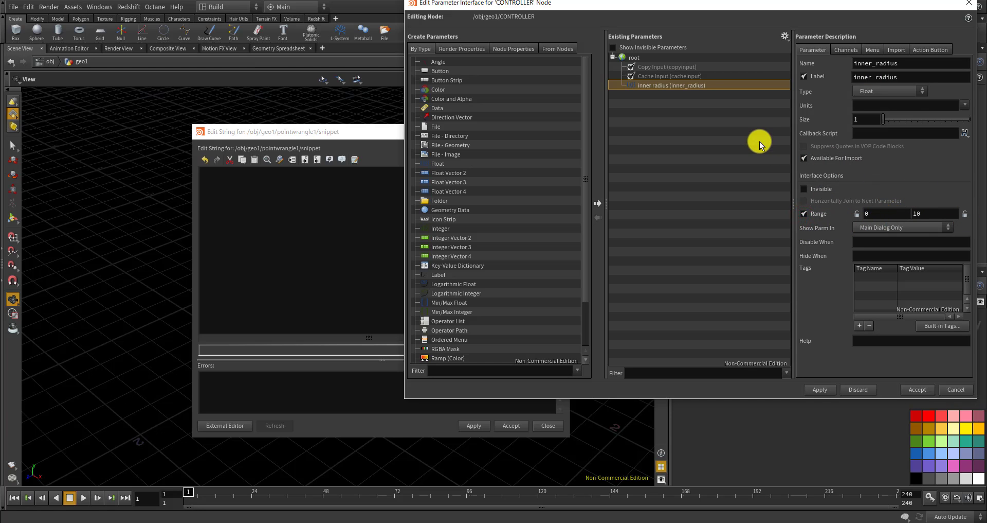
{"action": "double_click", "coordinate": [935, 213]}
{"action": "type", "text": "3"}
- Add a second Float parameter below inner_radius, and set the maximum of the inner_radius range to 2
{"action": "left_click_drag", "start_coordinate": [440, 161], "coordinate": [649, 134]}
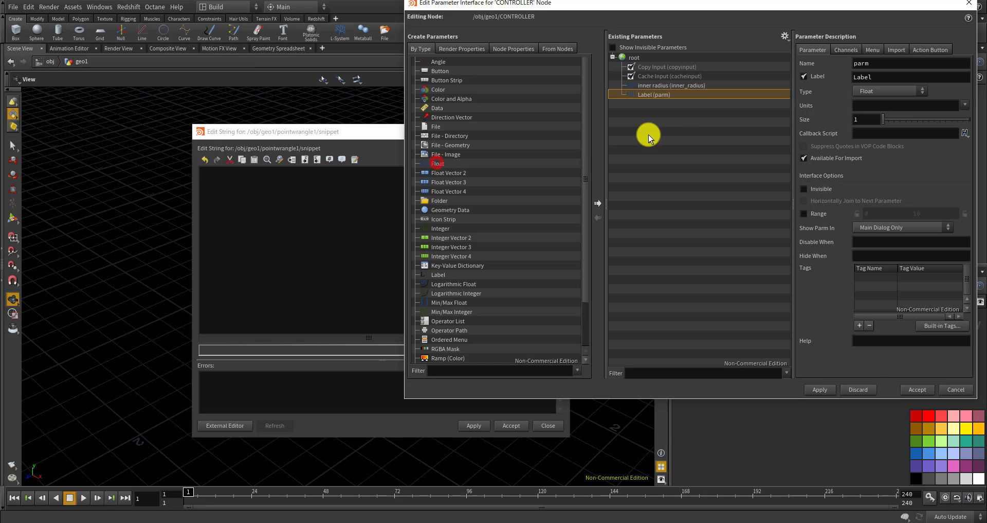
{"action": "left_click", "coordinate": [694, 85]}
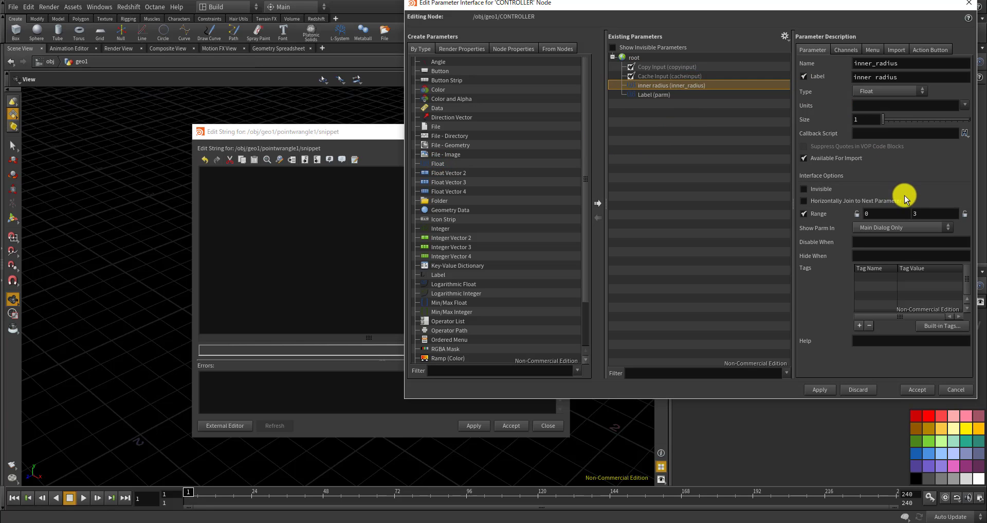
{"action": "left_click_drag", "start_coordinate": [925, 213], "coordinate": [901, 213]}
{"action": "type", "text": "2"}
- Name the second Float parameter width and label it "width"
{"action": "left_click", "coordinate": [647, 95]}
{"action": "double_click", "coordinate": [878, 63]}
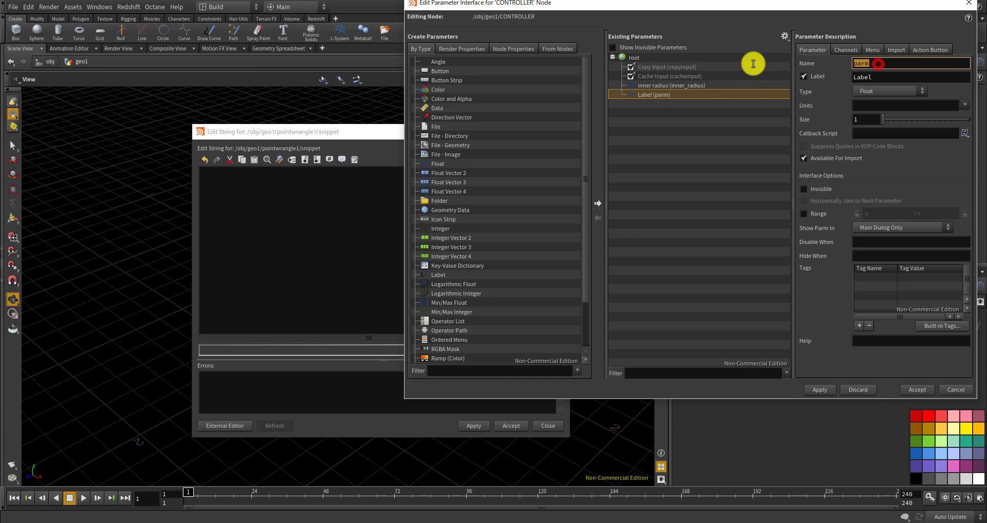
{"action": "type", "text": "width"}
{"action": "key", "text": "Tab"}
{"action": "type", "text": "widt"}
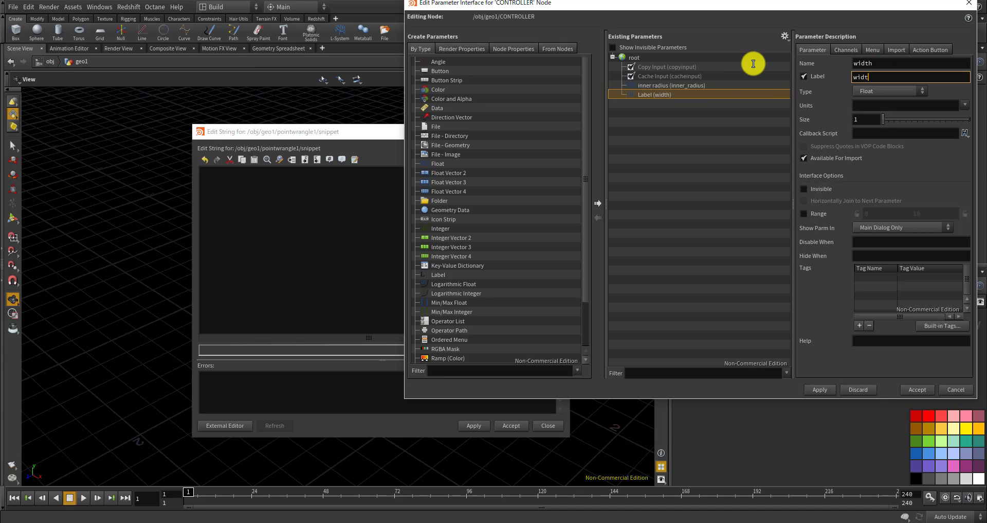
{"action": "type", "text": "h"}
{"action": "key", "text": "Return"}
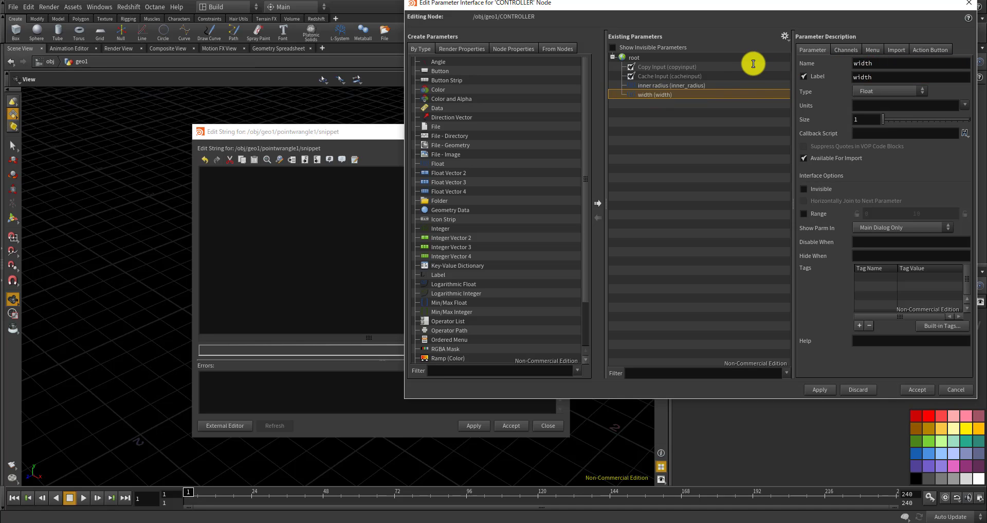
- Enable the range of the width parameter and set its maximum to 5
{"action": "left_click", "coordinate": [804, 213]}
{"action": "double_click", "coordinate": [913, 213]}
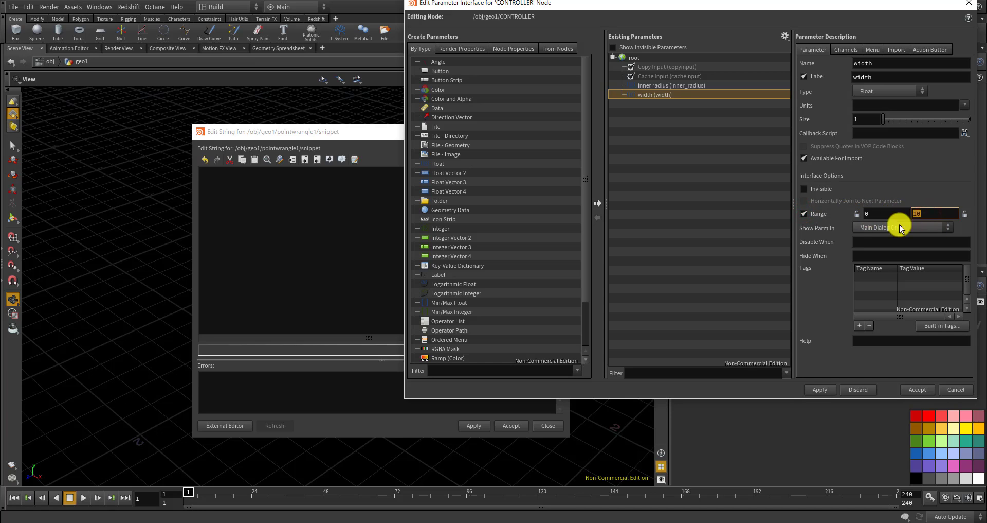
{"action": "type", "text": "5"}
{"action": "left_click", "coordinate": [714, 130]}
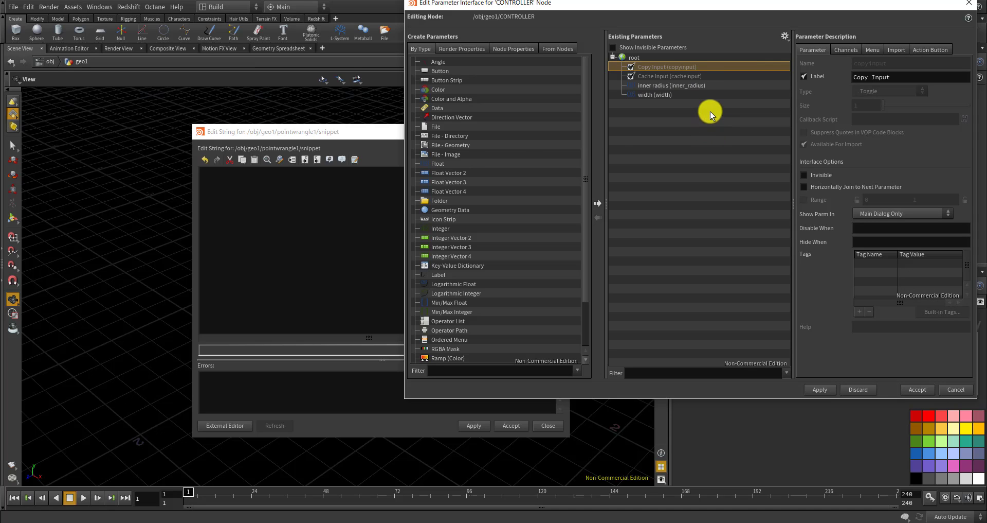
- Add a third Float parameter below width, with the name height and the label "height"
{"action": "left_click_drag", "start_coordinate": [448, 159], "coordinate": [678, 132]}
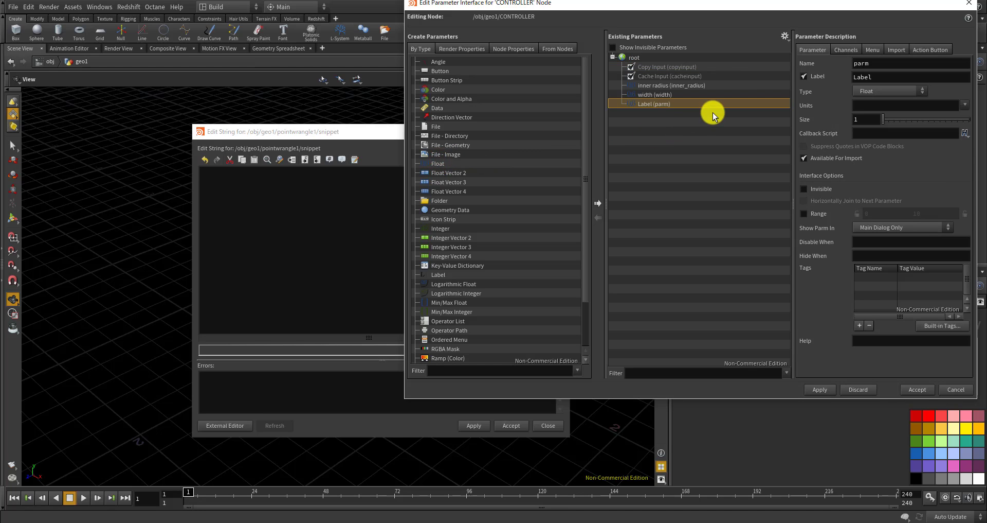
{"action": "double_click", "coordinate": [875, 62]}
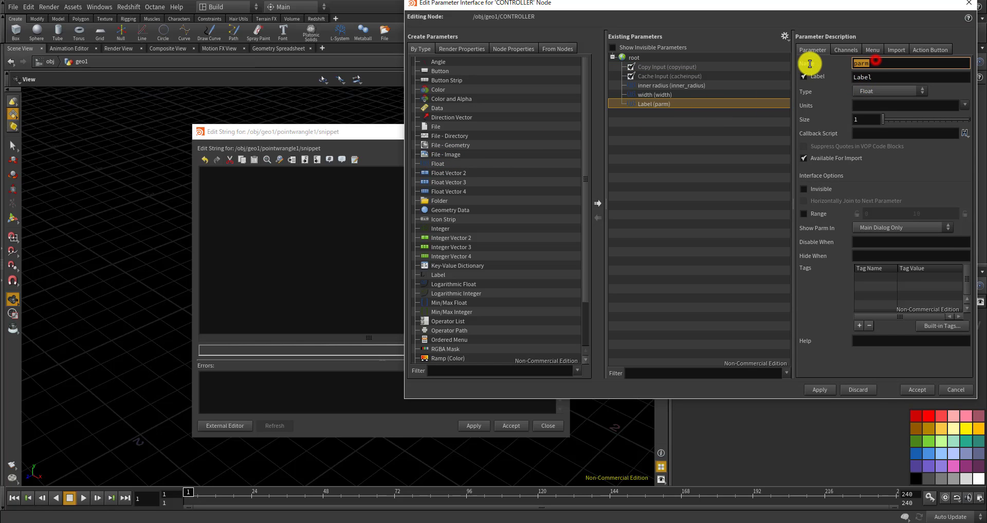
{"action": "type", "text": "height"}
{"action": "double_click", "coordinate": [890, 76]}
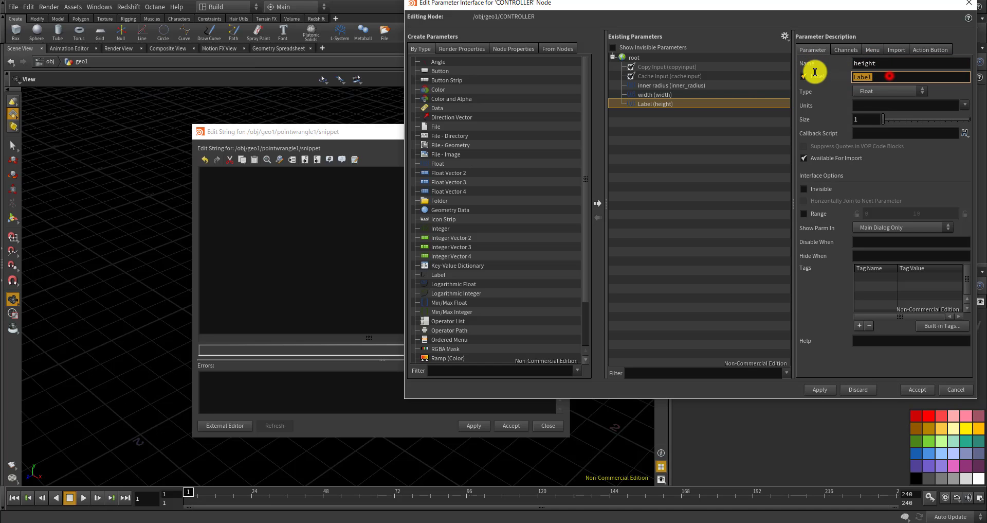
{"action": "type", "text": "height"}
{"action": "key", "text": "Return"}
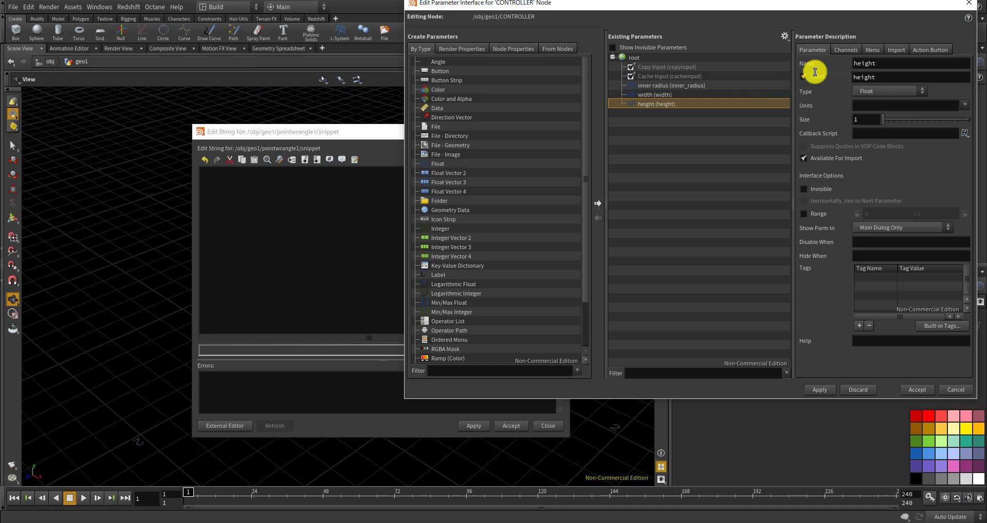
- Enable the range of the height parameter and set its maximum to 20
{"action": "left_click", "coordinate": [803, 213]}
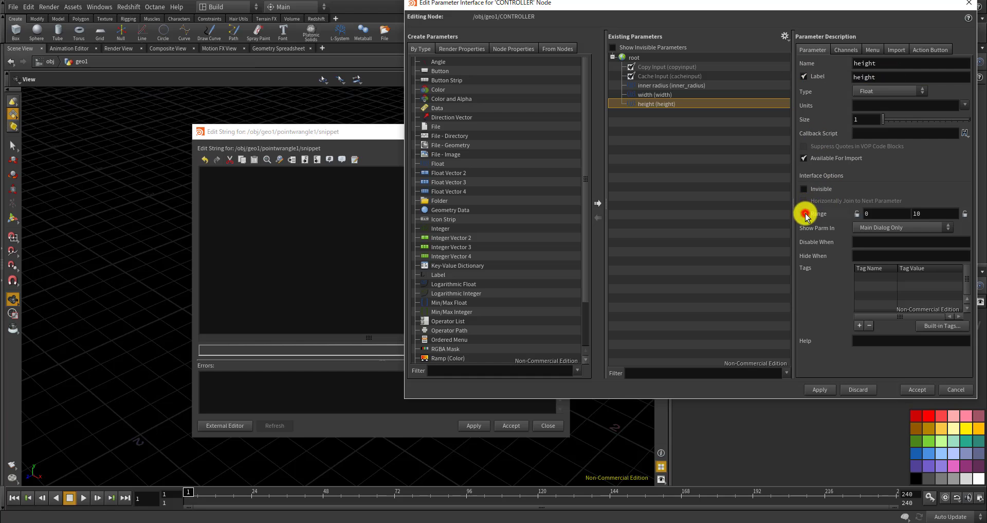
{"action": "double_click", "coordinate": [927, 213]}
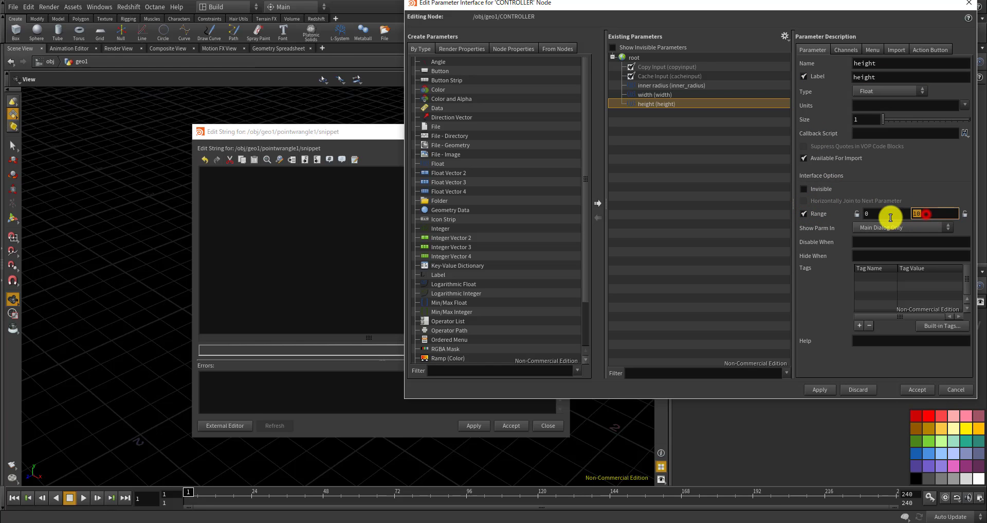
{"action": "type", "text": "20"}
{"action": "key", "text": "Return"}
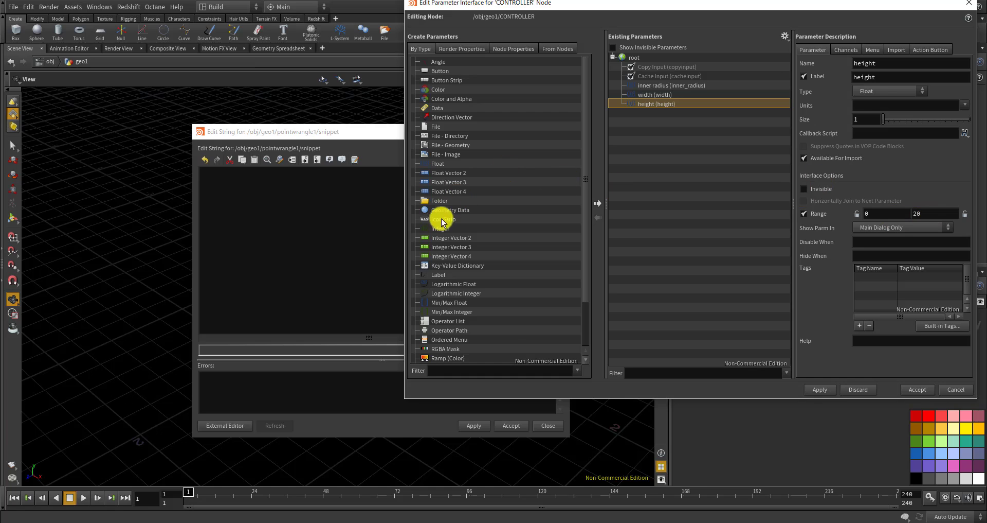
- Add a fourth Float parameter below height, with the name step_height and the label "step height"
{"action": "left_click_drag", "start_coordinate": [442, 160], "coordinate": [646, 147]}
{"action": "double_click", "coordinate": [880, 64]}
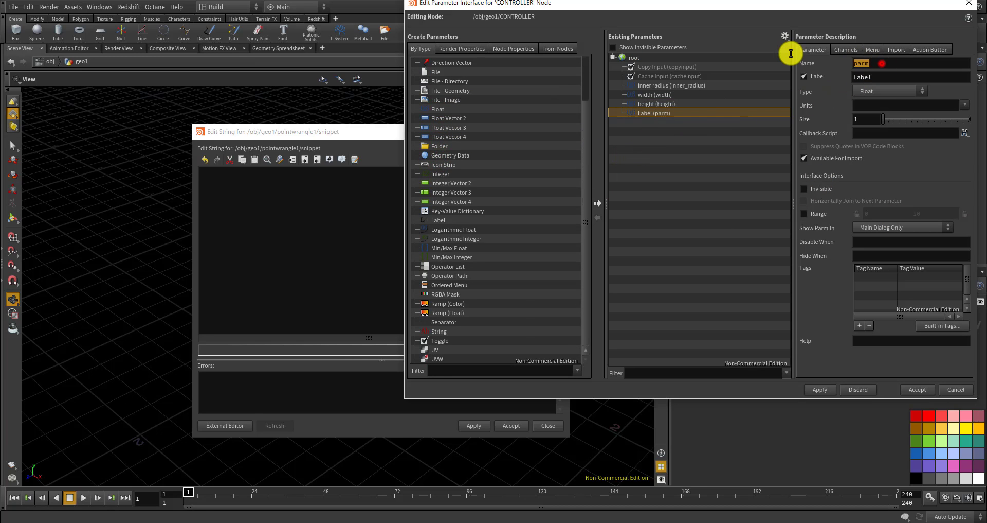
{"action": "type", "text": "step_he"}
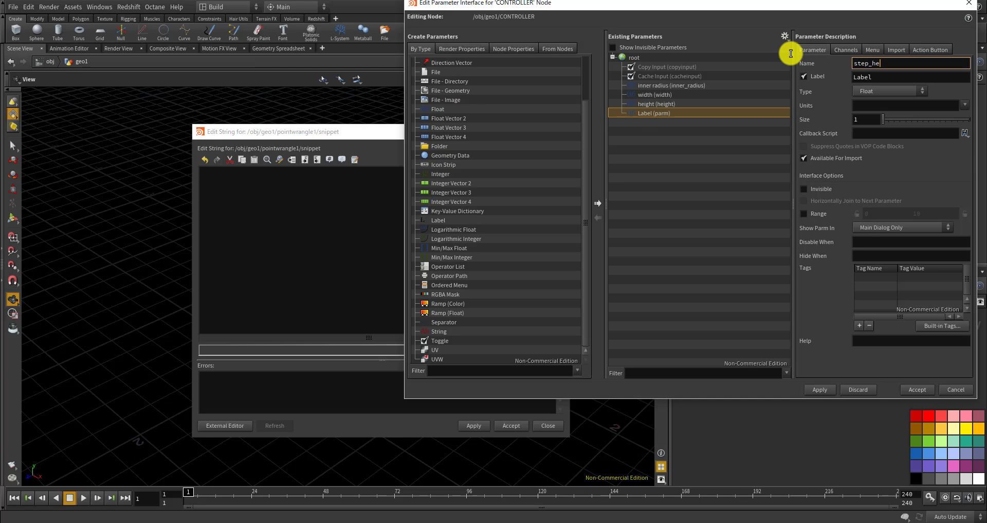
{"action": "type", "text": "ight"}
{"action": "key", "text": "Return"}
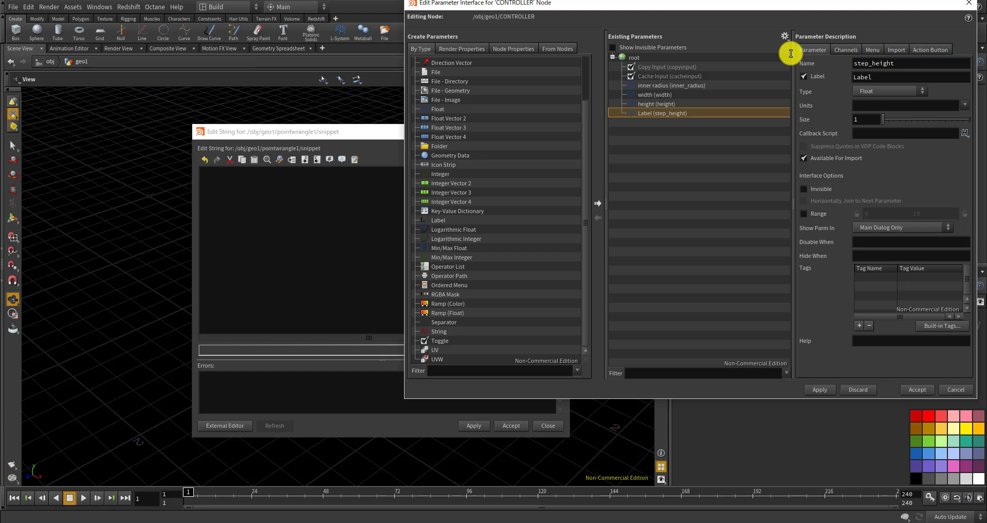
{"action": "double_click", "coordinate": [880, 74]}
{"action": "type", "text": "ste@ "}
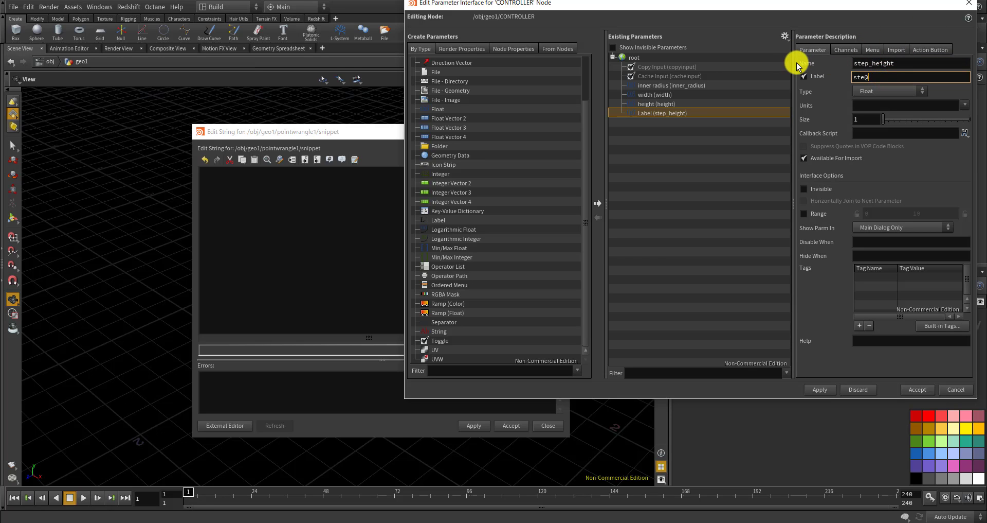
{"action": "type", "text": "height"}
{"action": "key", "text": "Return"}
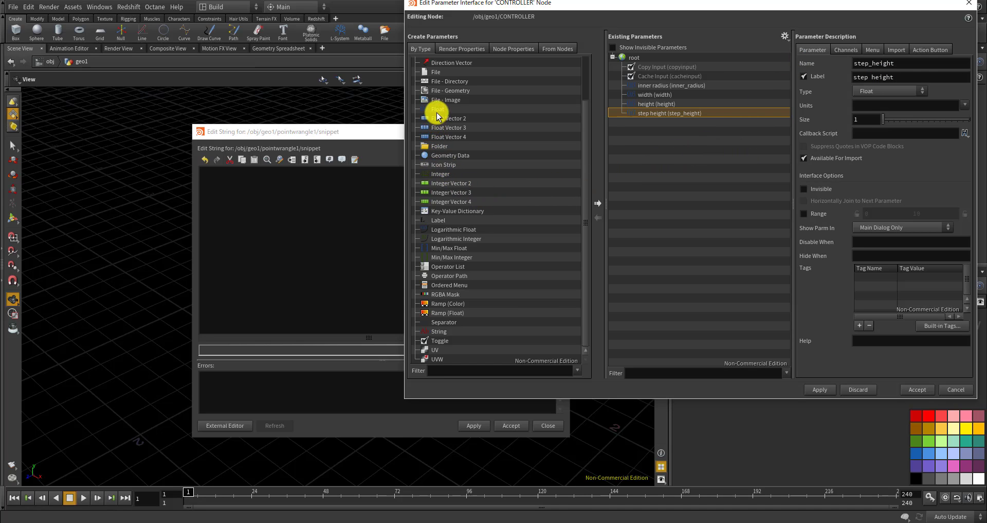
- Add a fifth Float parameter below step_height and name it walkable_height
{"action": "left_click_drag", "start_coordinate": [438, 114], "coordinate": [638, 153]}
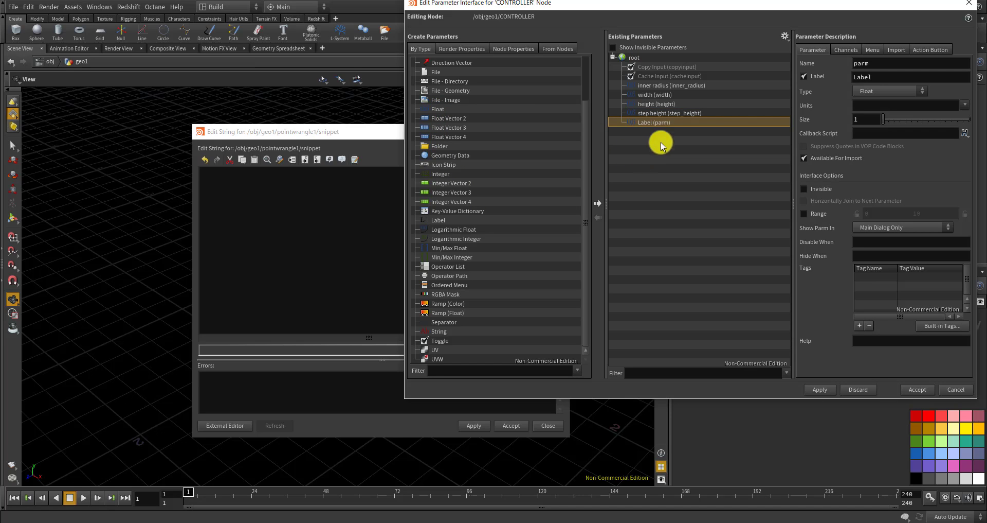
{"action": "double_click", "coordinate": [877, 62]}
{"action": "type", "text": "walkable_height"}
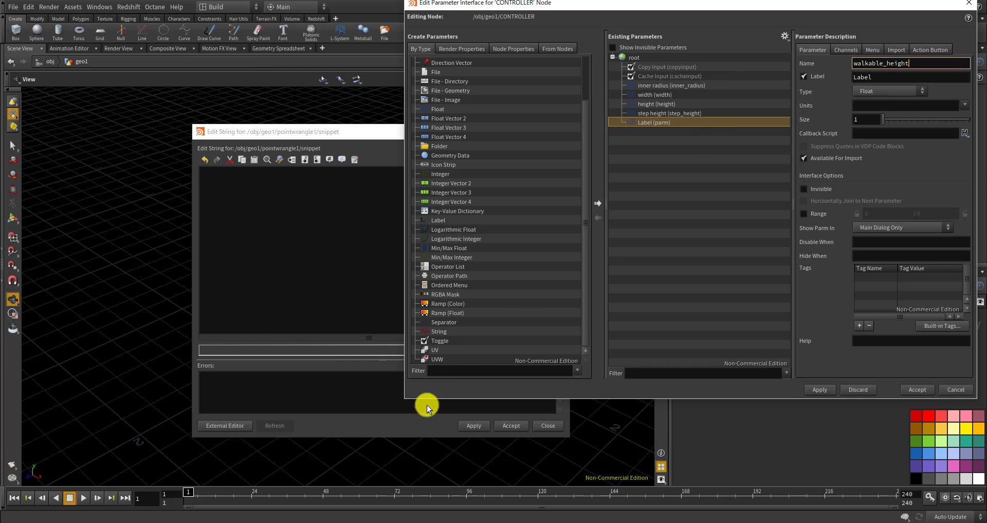
- Consult the spiral staircase reference photo in the browser, and label the walkable_height parameter "walkable height"
{"action": "left_click", "coordinate": [185, 521]}
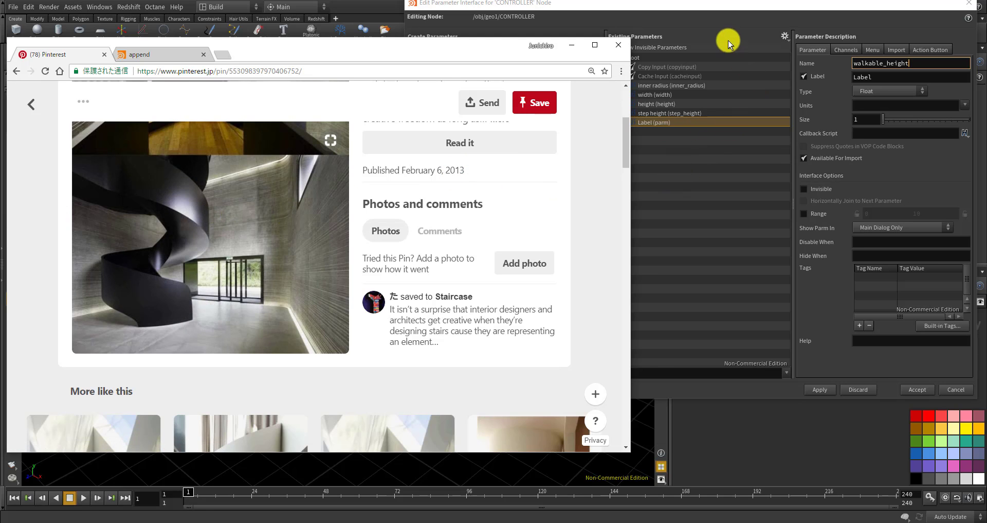
{"action": "left_click", "coordinate": [706, 6]}
{"action": "double_click", "coordinate": [923, 62]}
{"action": "key", "text": "ctrl+c"}
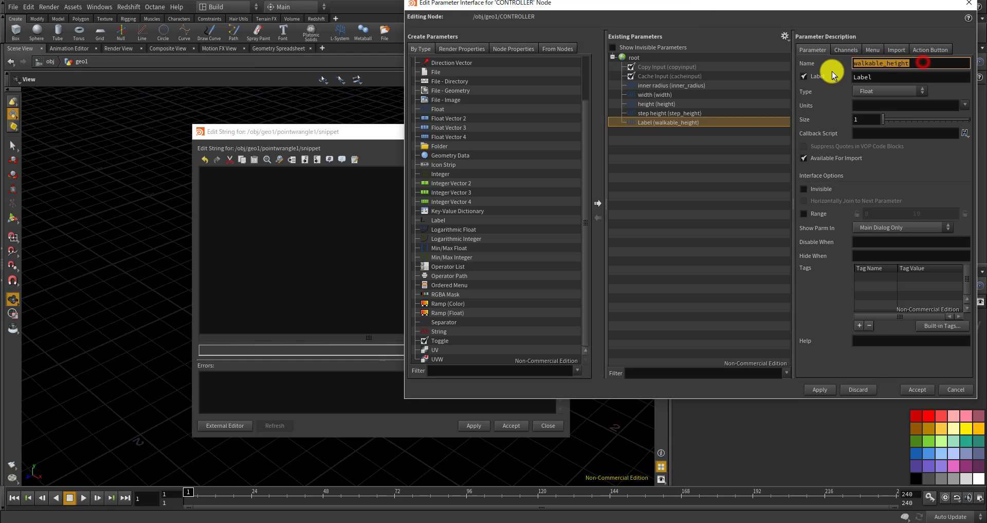
{"action": "double_click", "coordinate": [878, 77]}
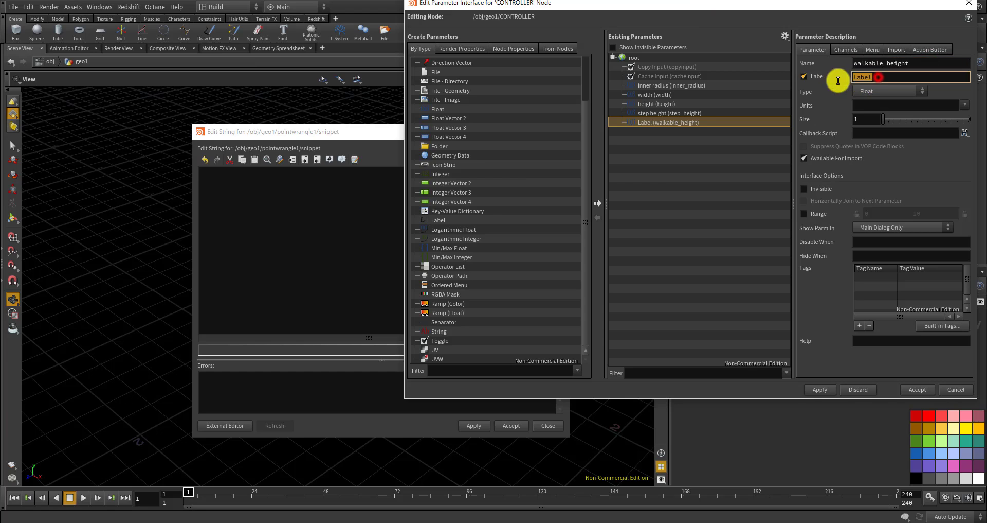
{"action": "key", "text": "ctrl+v"}
{"action": "key", "text": "Return"}
- Enable the walkable_height range from 1 to 5 and accept the parameter interface changes
{"action": "left_click", "coordinate": [805, 213]}
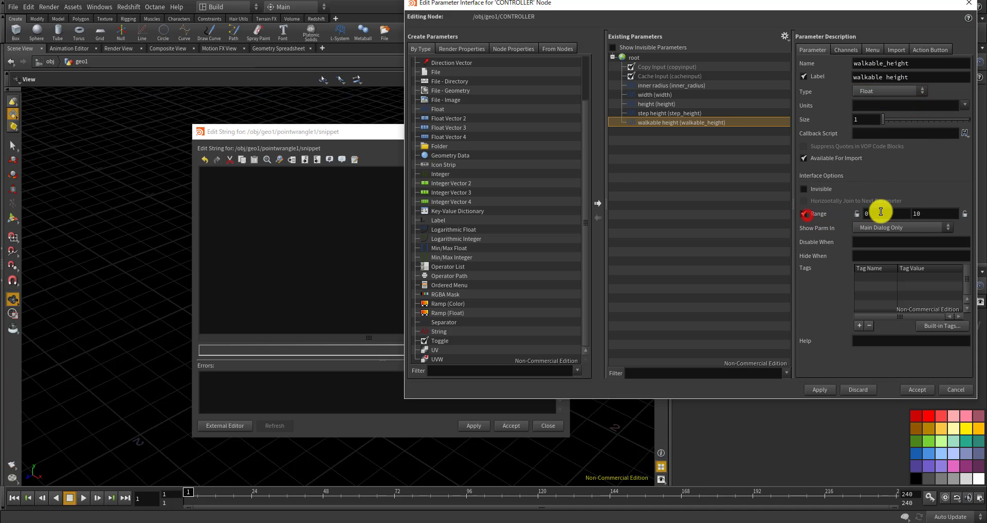
{"action": "double_click", "coordinate": [881, 211]}
{"action": "type", "text": "1"}
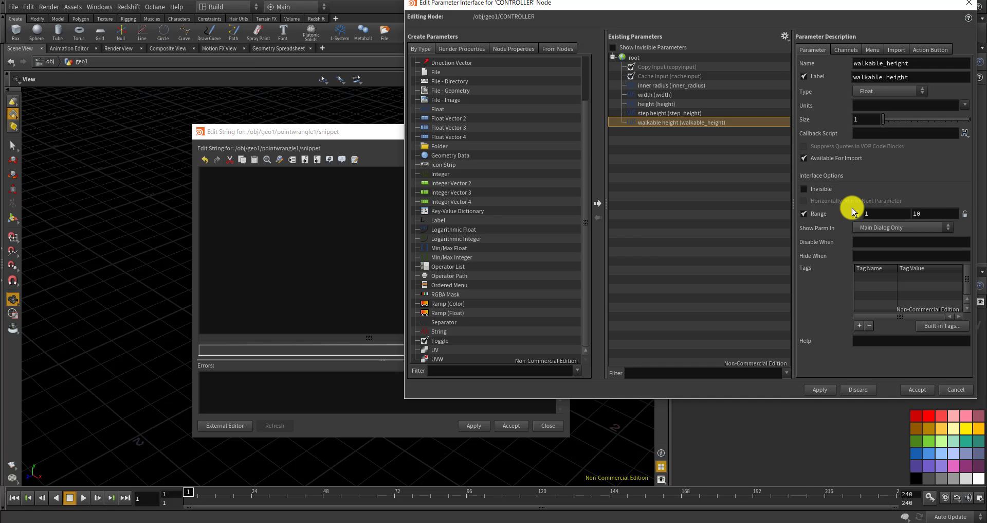
{"action": "left_click", "coordinate": [917, 213]}
{"action": "double_click", "coordinate": [917, 212]}
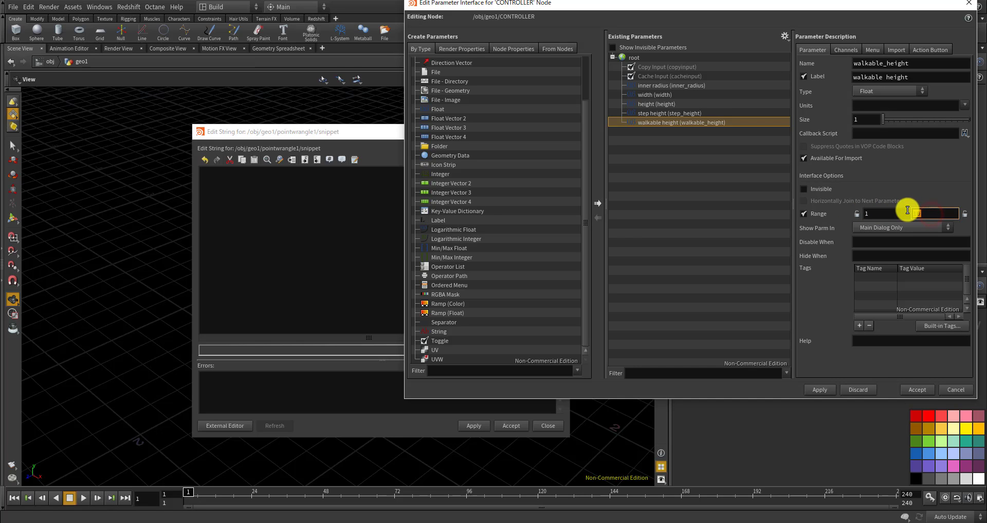
{"action": "type", "text": "5"}
{"action": "left_click", "coordinate": [814, 386]}
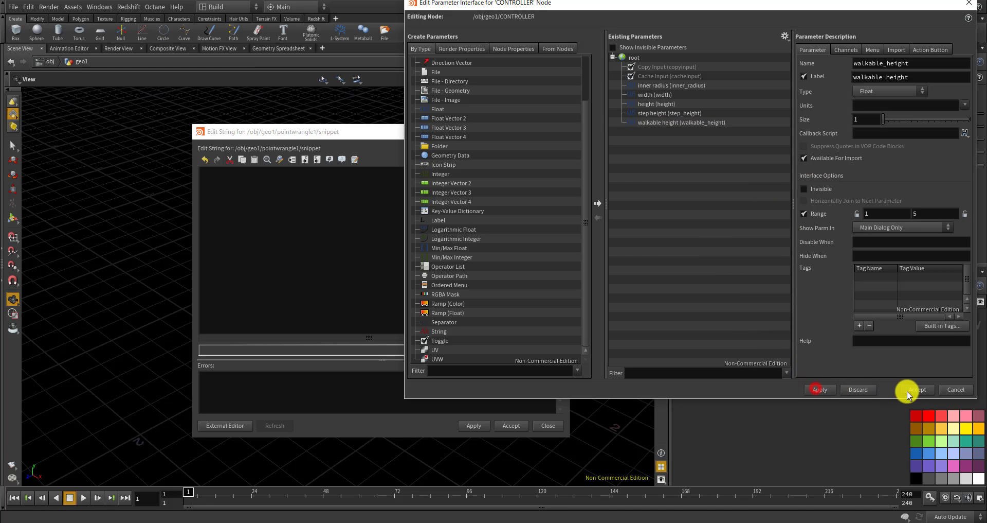
{"action": "left_click", "coordinate": [915, 389]}
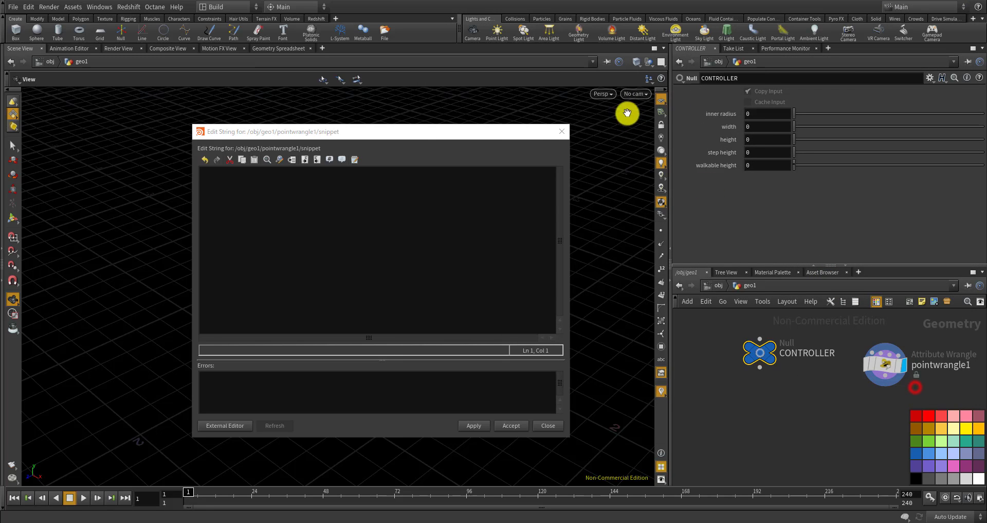
- Set CONTROLLER's inner radius to about 0.211, width to 1.48, height to 8.35, step height to 0.41 and walkable height to 1.51
{"action": "left_click_drag", "start_coordinate": [805, 112], "coordinate": [848, 129]}
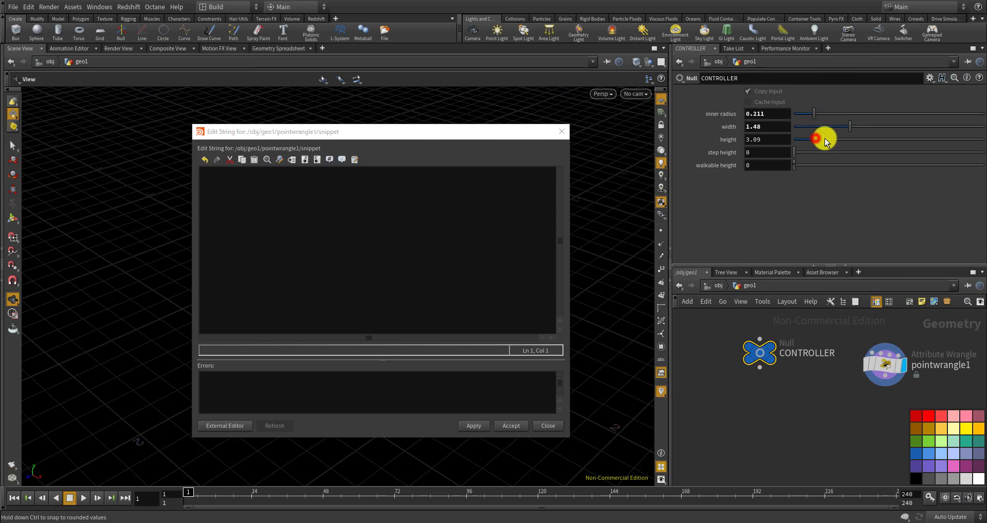
{"action": "left_click_drag", "start_coordinate": [907, 140], "coordinate": [802, 151]}
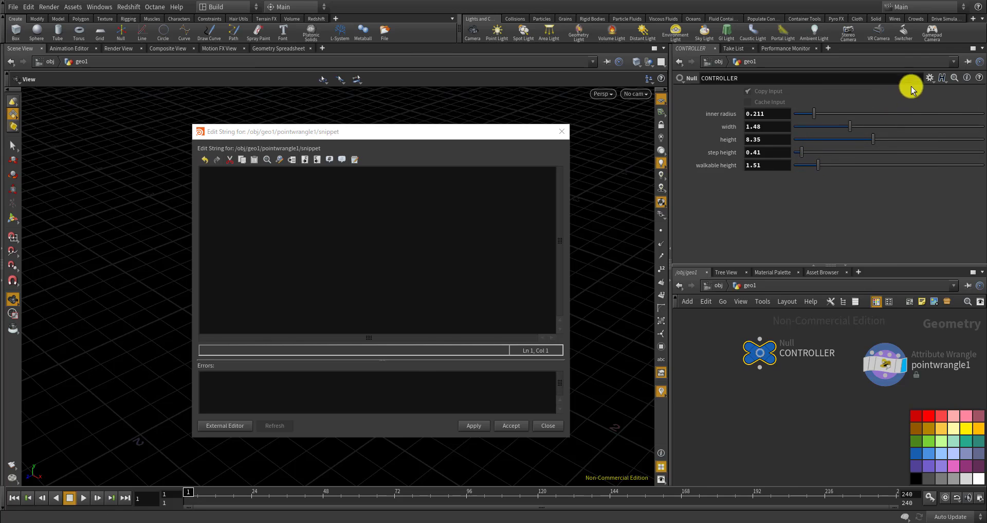
- Set the maximum of the step_height range to 1, and raise CONTROLLER's walkable height to about 2.77
{"action": "left_click", "coordinate": [930, 77]}
{"action": "left_click", "coordinate": [930, 88]}
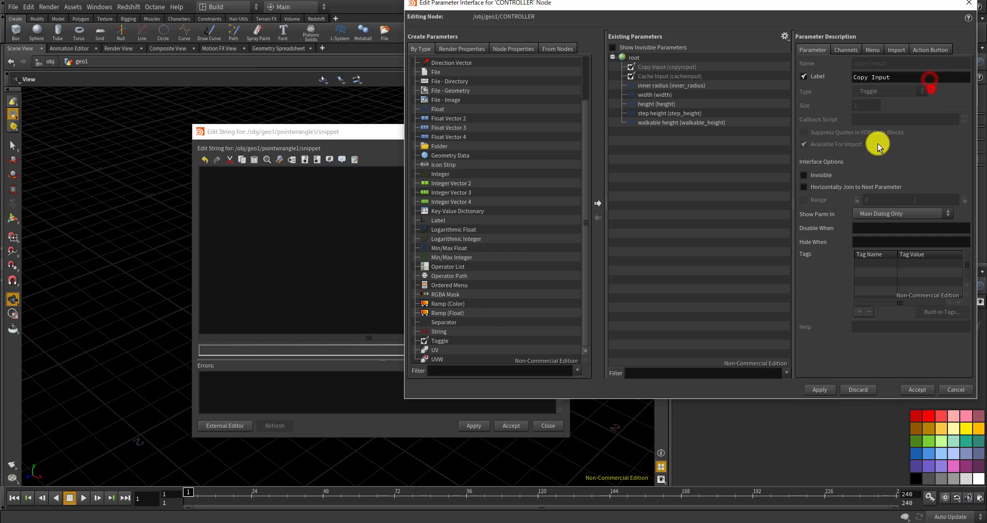
{"action": "left_click", "coordinate": [661, 115]}
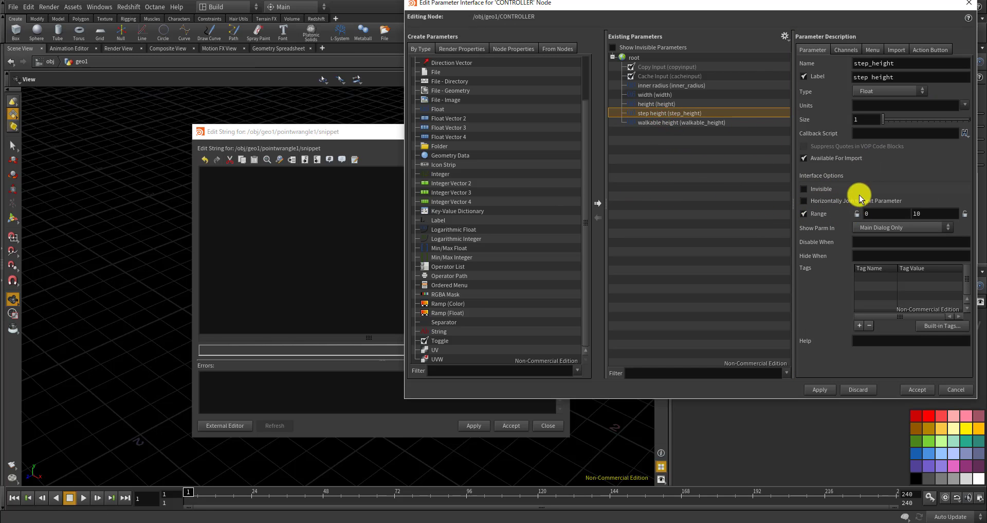
{"action": "left_click", "coordinate": [924, 213]}
{"action": "type", "text": "1"}
{"action": "left_click", "coordinate": [825, 389]}
{"action": "left_click", "coordinate": [905, 391]}
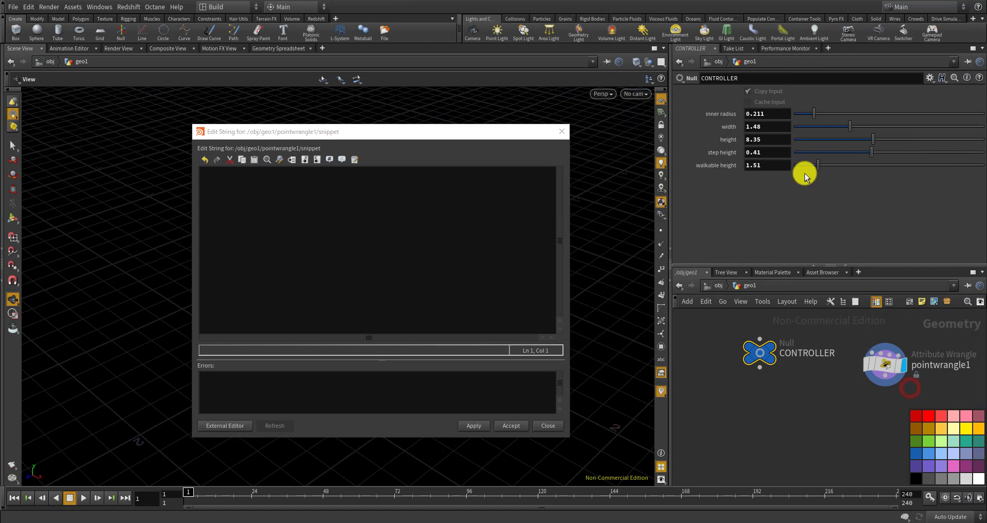
{"action": "mouse_move", "coordinate": [817, 165]}
{"action": "left_mouse_down"}
{"action": "mouse_move", "coordinate": [900, 162]}
{"action": "mouse_move", "coordinate": [877, 165]}
{"action": "left_mouse_up"}
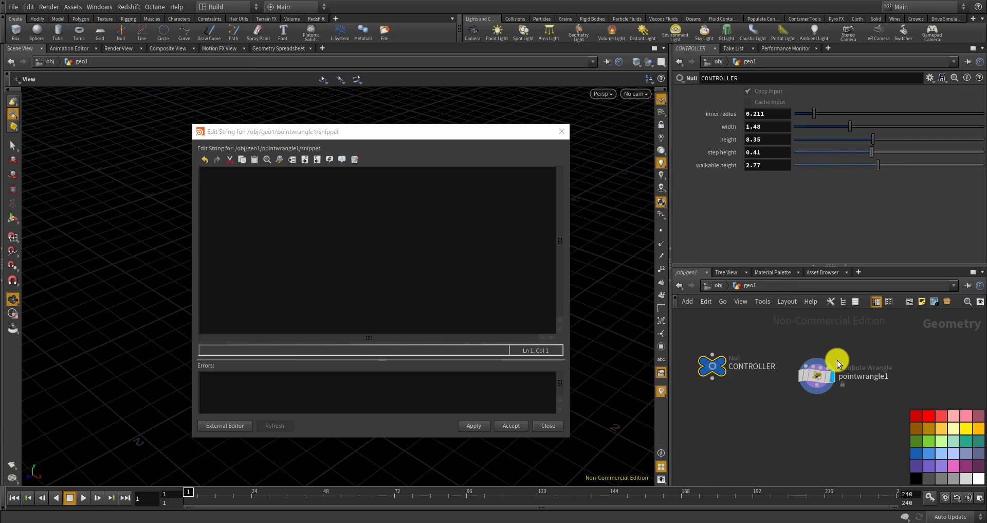
- Rename the pointwrangle1 node as spiral_base
{"action": "left_click", "coordinate": [817, 379]}
{"action": "double_click", "coordinate": [872, 379]}
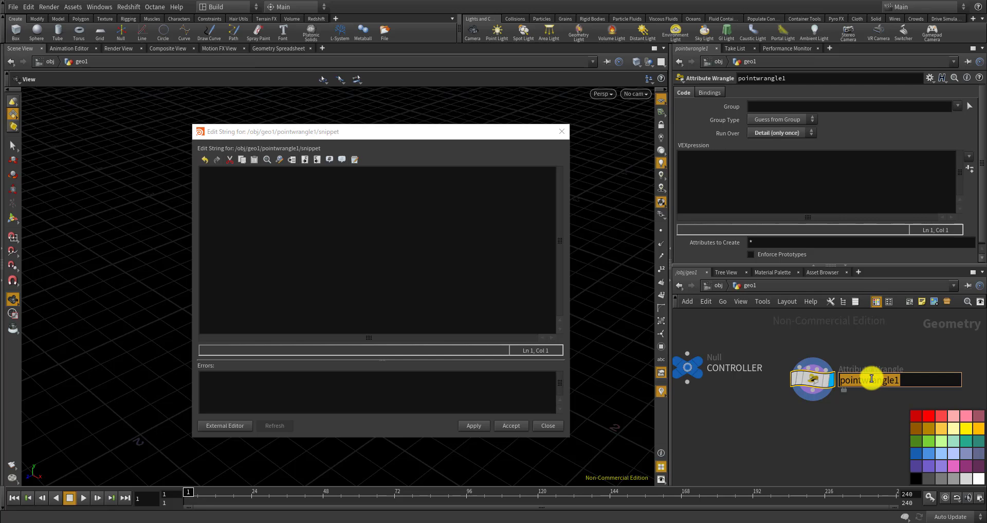
{"action": "type", "text": "spira"}
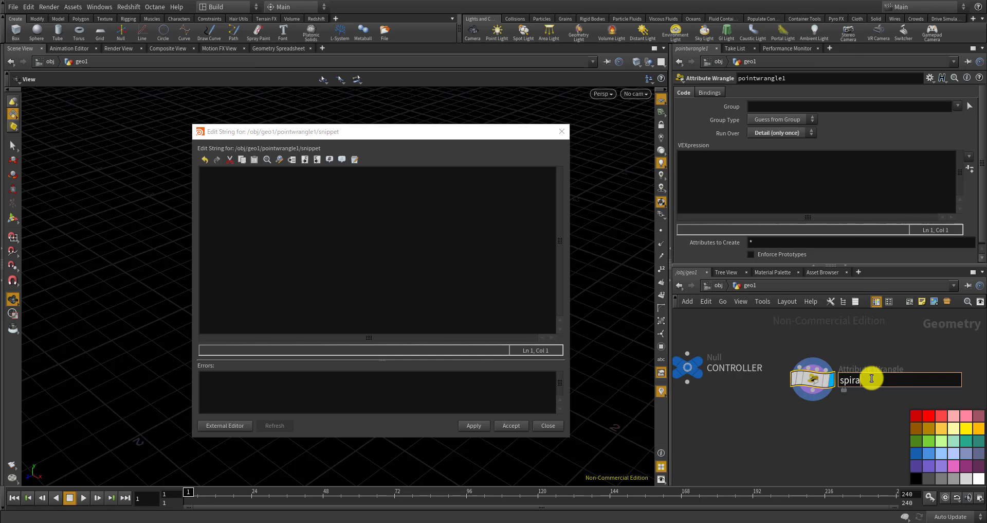
{"action": "type", "text": "l_base"}
{"action": "key", "text": "Return"}
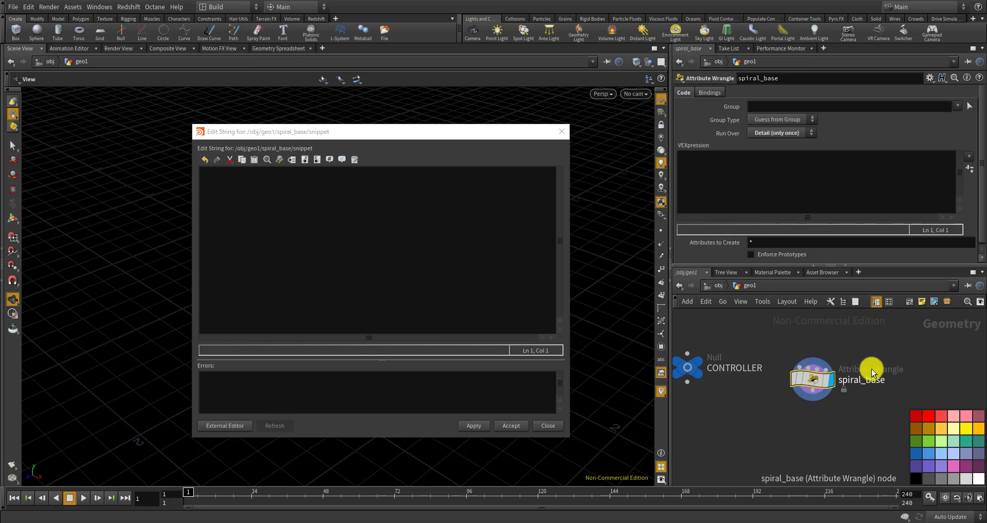
- Move the spiral_base code editor clear of the viewport origin and declare float innerRadius = chf("../CONTROLLER/inner_radius");
{"action": "left_click", "coordinate": [741, 192]}
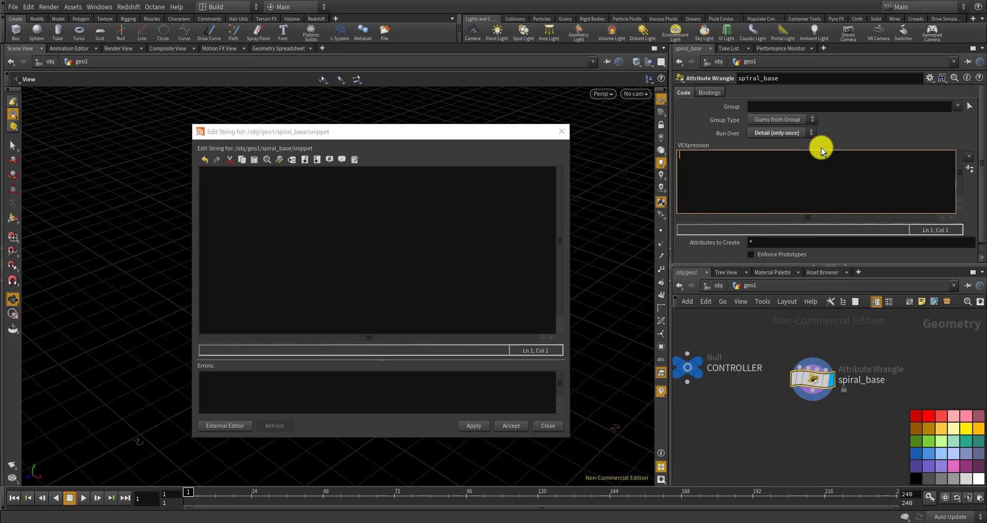
{"action": "left_click", "coordinate": [408, 239]}
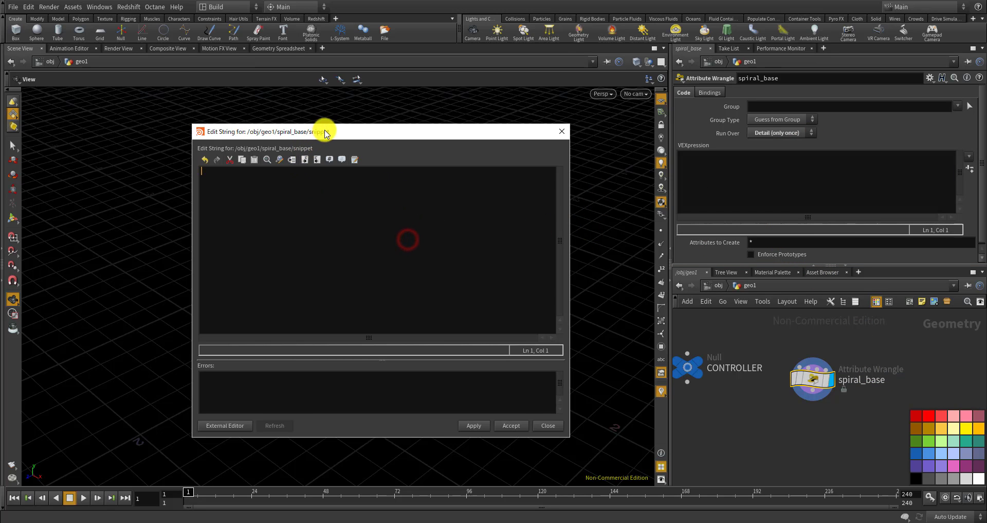
{"action": "left_click_drag", "start_coordinate": [325, 132], "coordinate": [604, 122]}
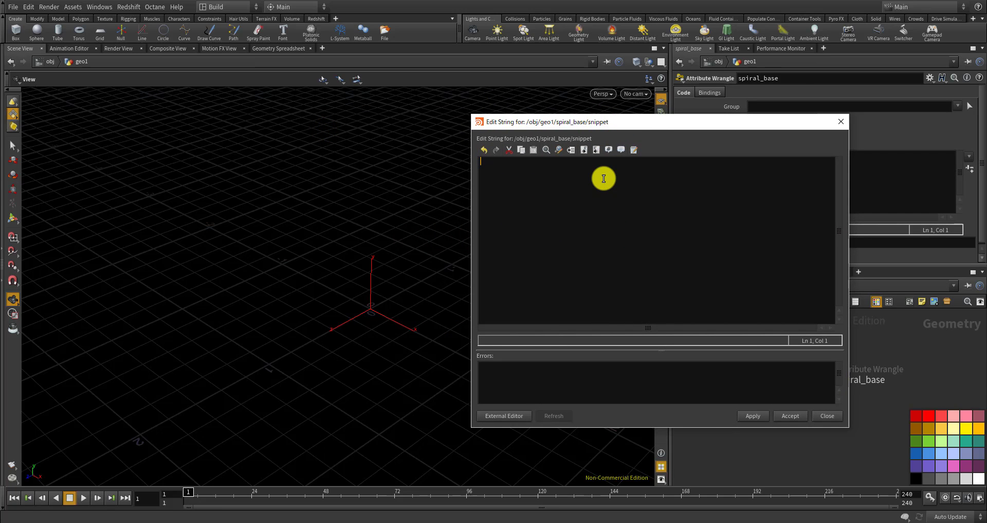
{"action": "type", "text": "float innerRadius = chf("}
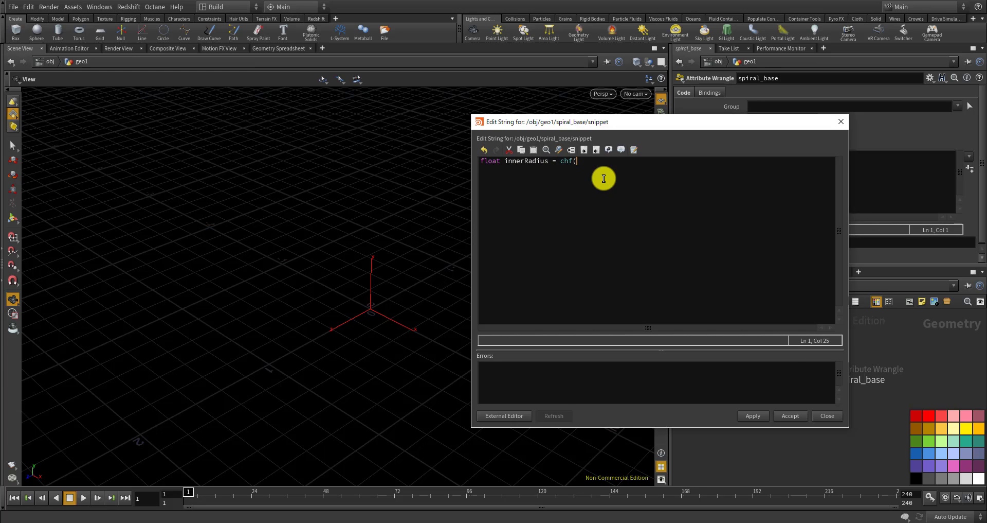
{"action": "type", "text": "\"../CONTROLLER"}
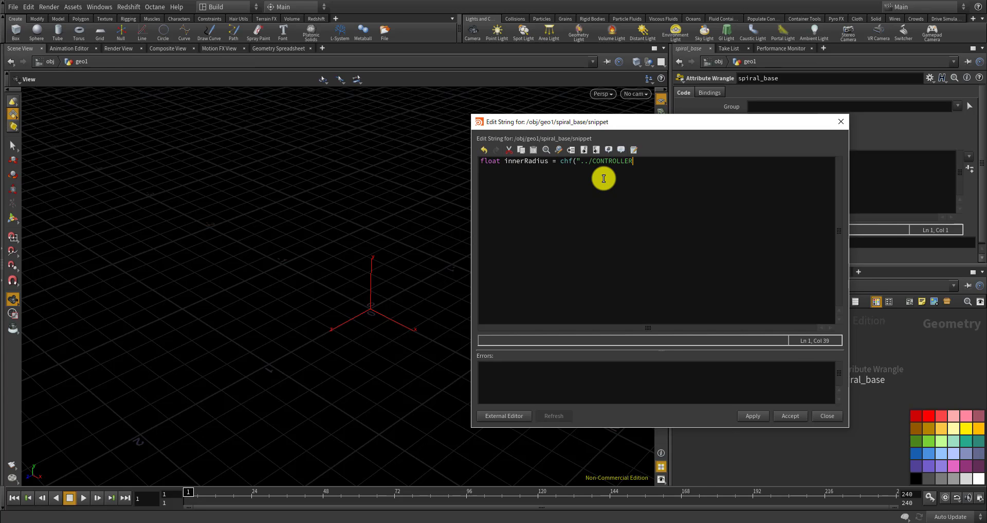
{"action": "type", "text": "/inner_radius\");"}
{"action": "key", "text": "Return"}
- Declare float width and float height below innerRadius, reading "../CONTROLLER/width" and "../CONTROLLER/height" with chf
{"action": "type", "text": "float width = chf(\"../"}
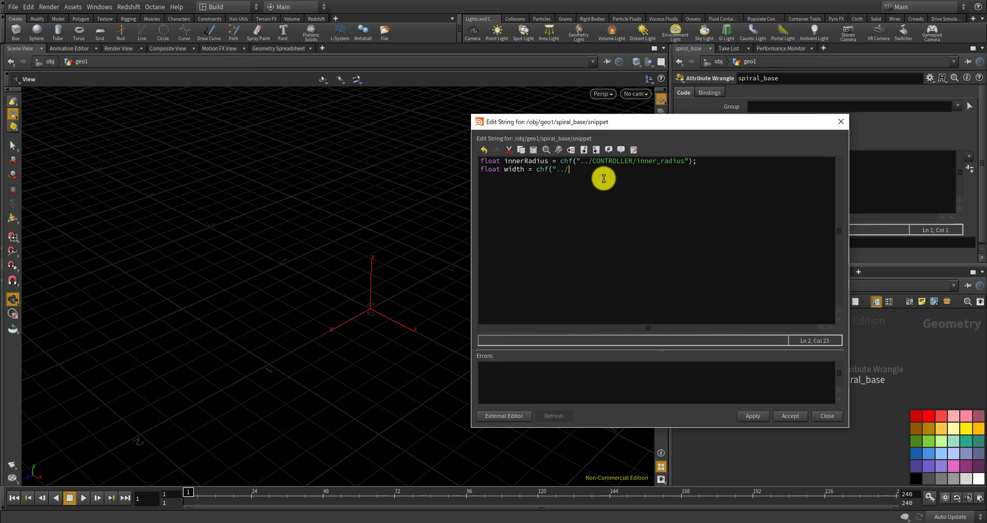
{"action": "type", "text": "CONTROLLER/width\");"}
{"action": "key", "text": "Return"}
{"action": "type", "text": "float height\""}
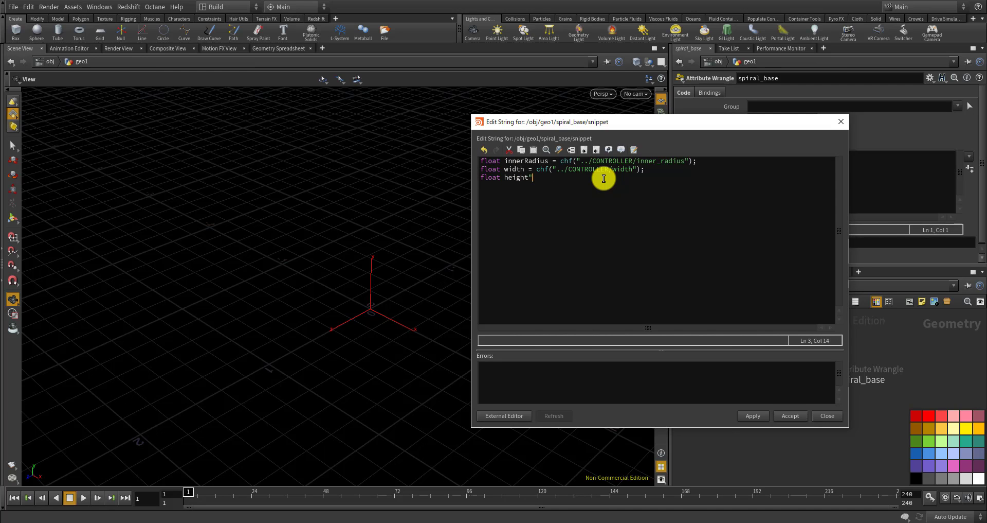
{"action": "key", "text": "BackSpace"}
{"action": "type", "text": "= chf(\"../CONTROLLER/height\");"}
{"action": "key", "text": "Return"}
- Declare float stepHeight = chf("../CONTROLLER/step_height"); below the height declaration in the spiral_base code
{"action": "type", "text": "flo"}
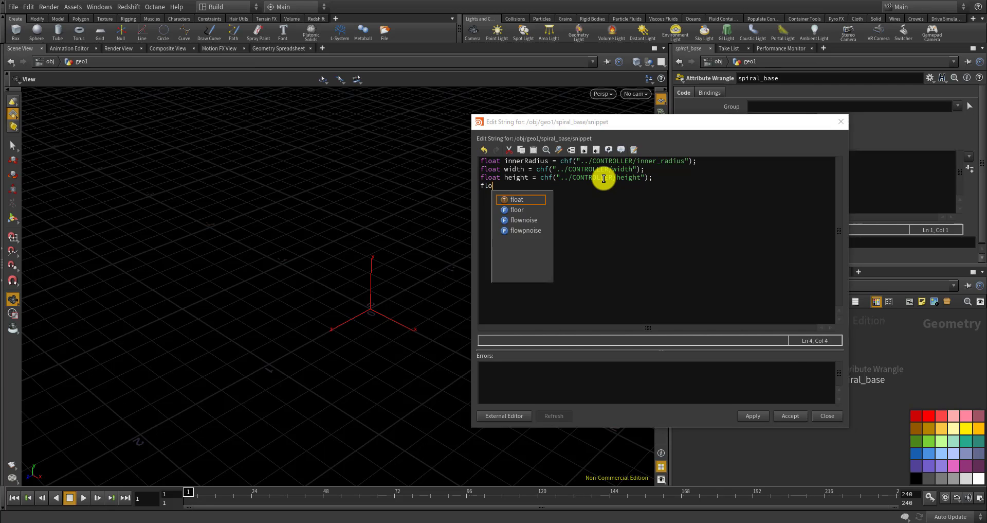
{"action": "type", "text": "at step"}
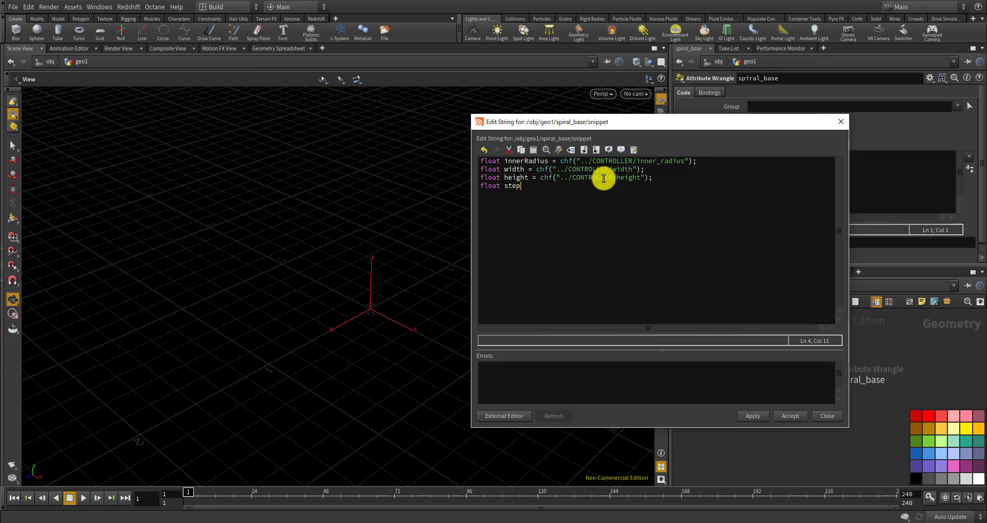
{"action": "type", "text": "Height = chf(\"../CONTROLLER/s"}
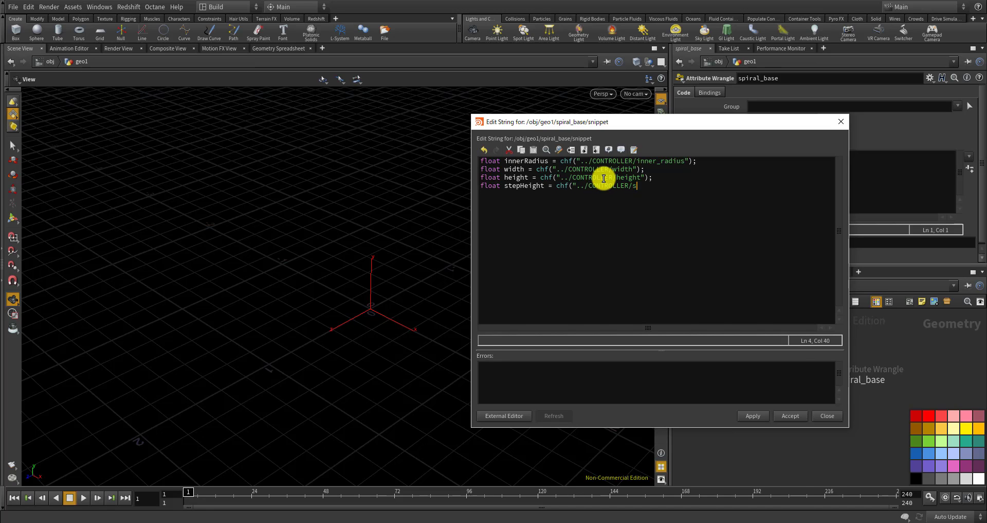
{"action": "type", "text": "tep_height\");"}
{"action": "key", "text": "Return"}
- Declare float walkableHeight = chf("../CONTROLLER/walkable_height"); below the stepHeight declaration
{"action": "type", "text": "float "}
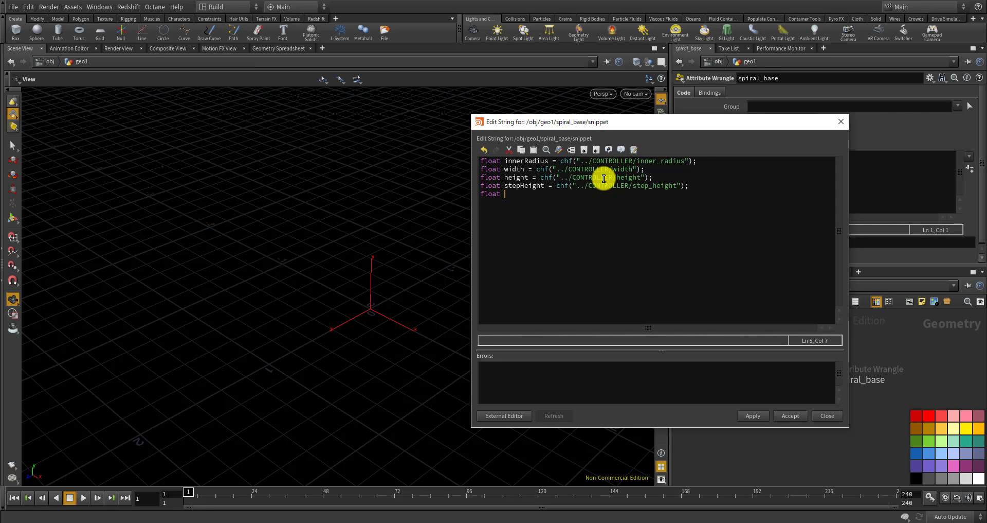
{"action": "type", "text": "walkableHeight"}
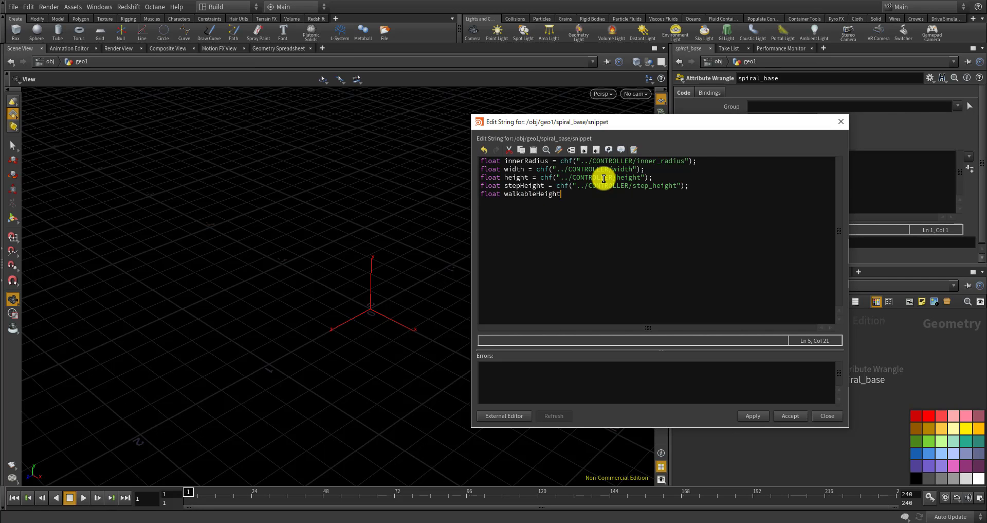
{"action": "type", "text": " = chf(\"../CONTROLLER/walkable_height\");"}
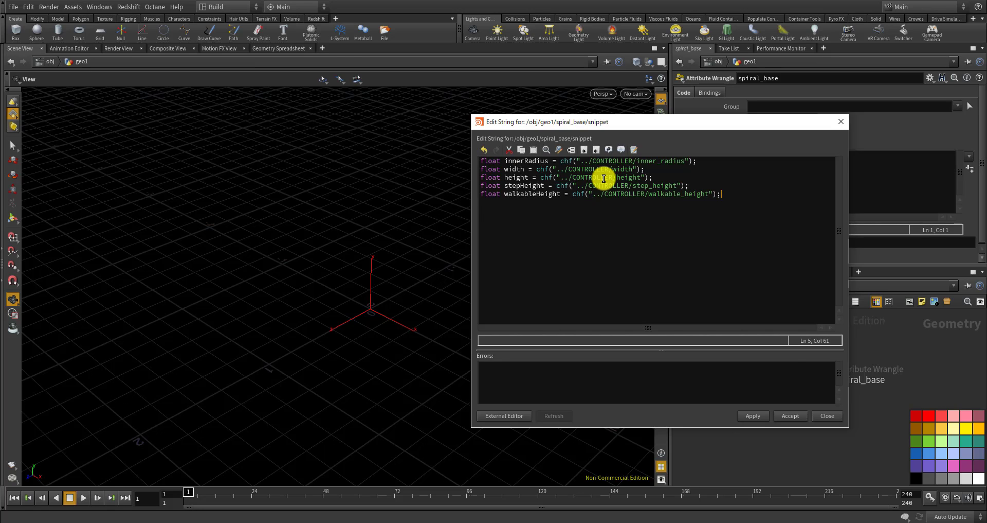
{"action": "key", "text": "Return"}
- Leave a blank line after the parameter declarations and add int stepNum = rint(height / stepHeight); to compute the step count
{"action": "key", "text": "Return"}
{"action": "type", "text": "int stepNum = rint(height / stepHeight)"}
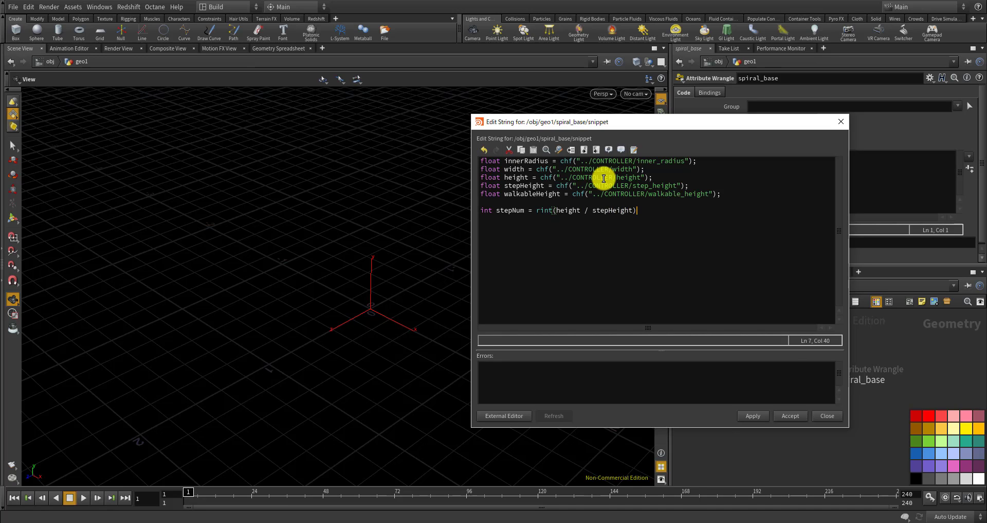
{"action": "type", "text": ";"}
{"action": "key", "text": "Return"}
{"action": "key", "text": "Return"}
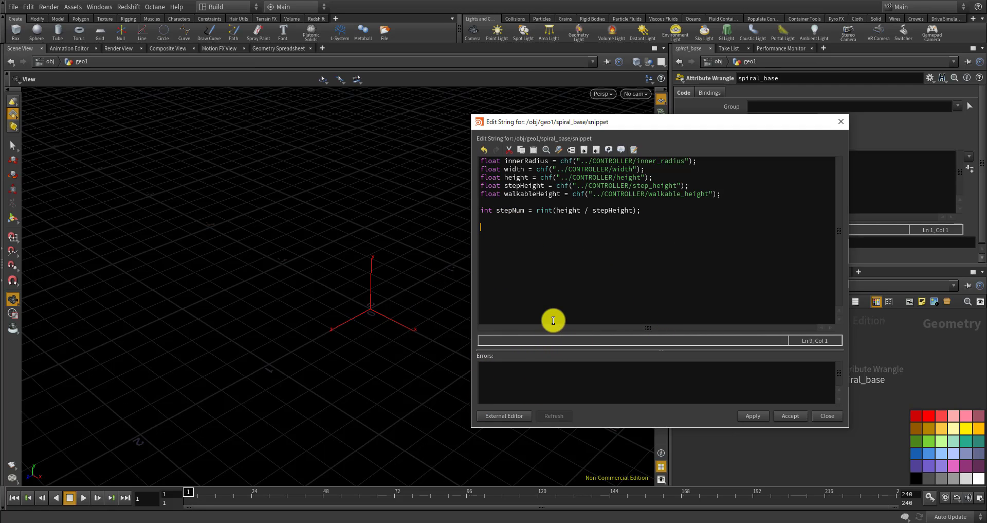
- Add the loop for(int i=0; i<stepNum; i++) below stepNum, with float h = i * stepHeight; as the first statement in its body
{"action": "type", "text": "for(int i=0+"}
{"action": "key", "text": "BackSpace"}
{"action": "key", "text": "BackSpace"}
{"action": "type", "text": "0+"}
{"action": "key", "text": "BackSpace"}
{"action": "key", "text": "BackSpace"}
{"action": "type", "text": ":"}
{"action": "key", "text": "BackSpace"}
{"action": "key", "text": "BackSpace"}
{"action": "type", "text": "; i<stepNum; i++){"}
{"action": "key", "text": "Return"}
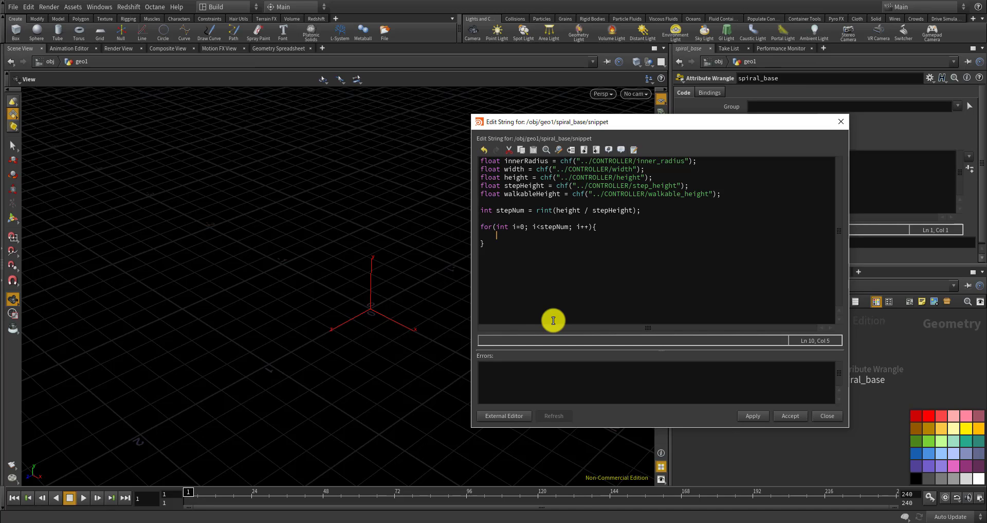
{"action": "type", "text": "float h = i * stepHeight;"}
{"action": "key", "text": "Return"}
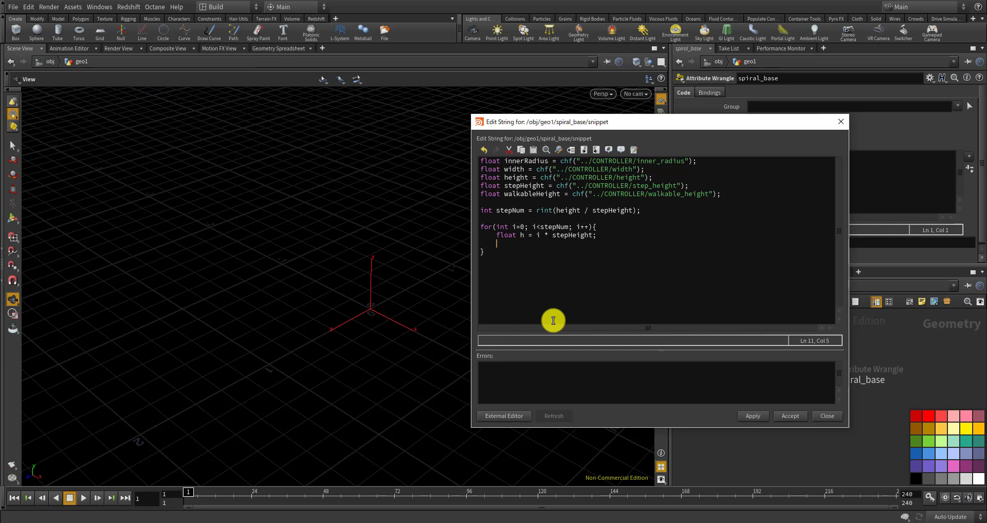